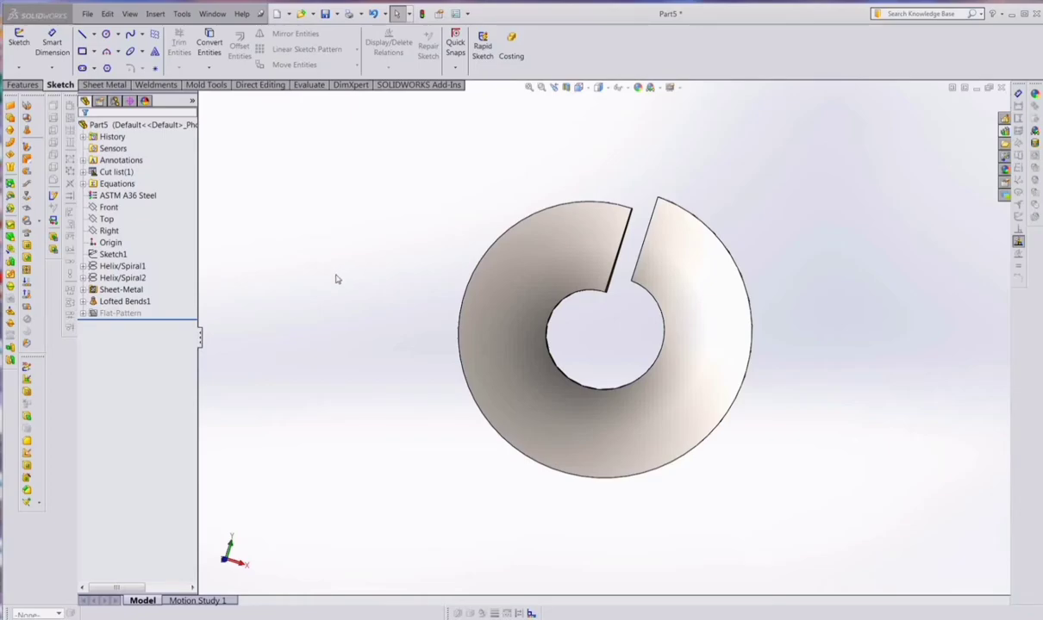
Preview the finished flight: unfold it to its flat pattern, then refold it
mouse_move(348, 278)
middle_down()
mouse_move(303, 356)
mouse_move(253, 357)
mouse_move(330, 403)
mouse_move(387, 371)
mouse_move(438, 310)
mouse_move(428, 346)
mouse_move(408, 370)
mouse_move(391, 304)
mouse_move(400, 266)
mouse_move(413, 285)
mouse_move(360, 359)
mouse_move(298, 409)
mouse_move(391, 303)
mouse_move(409, 259)
mouse_move(452, 224)
mouse_move(631, 323)
mouse_move(516, 449)
mouse_move(302, 439)
middle_up()
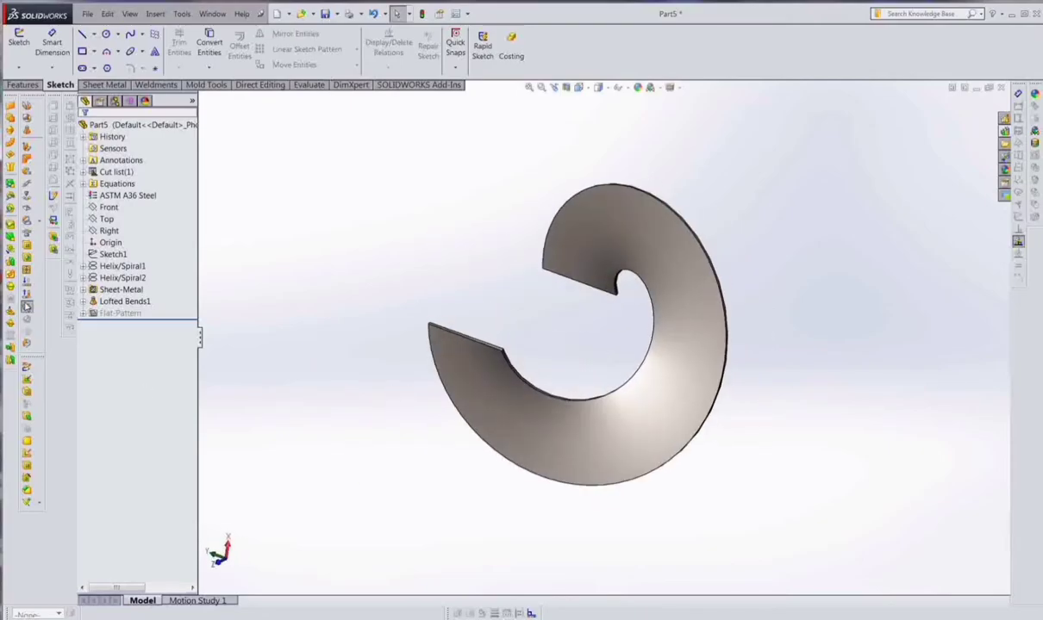
click(578, 88)
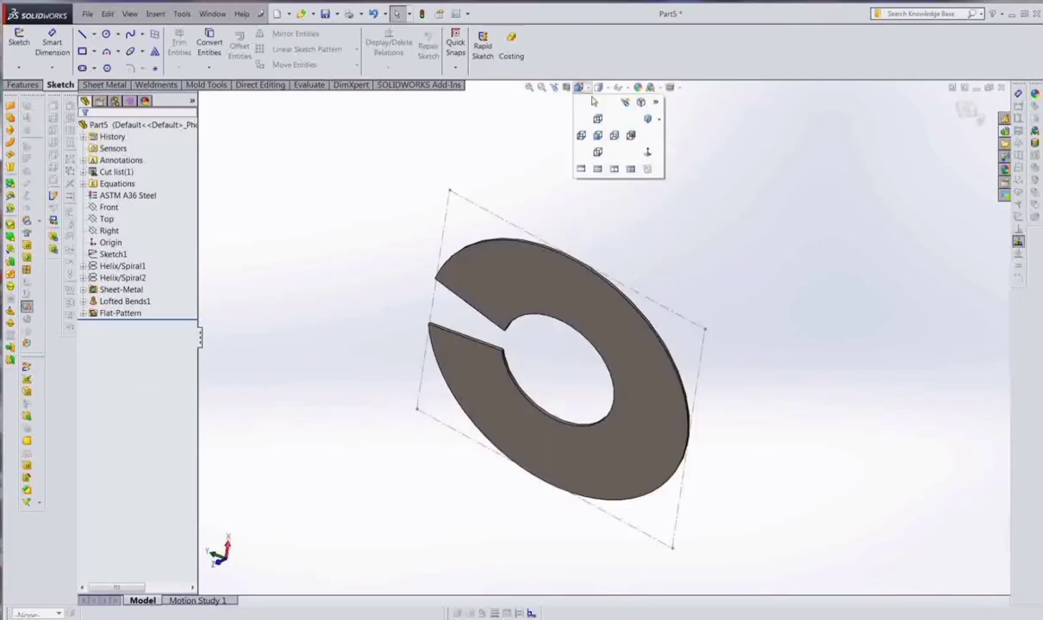
click(646, 120)
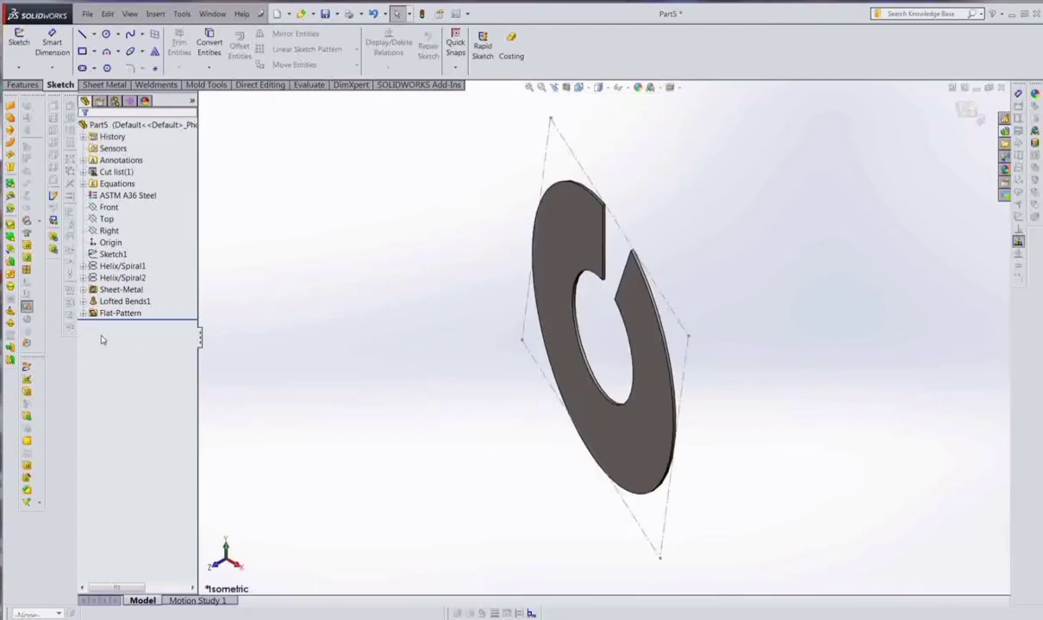
click(26, 307)
mouse_move(442, 313)
middle_down()
mouse_move(459, 388)
mouse_move(763, 334)
middle_up()
scroll(763, 335, down, 3)
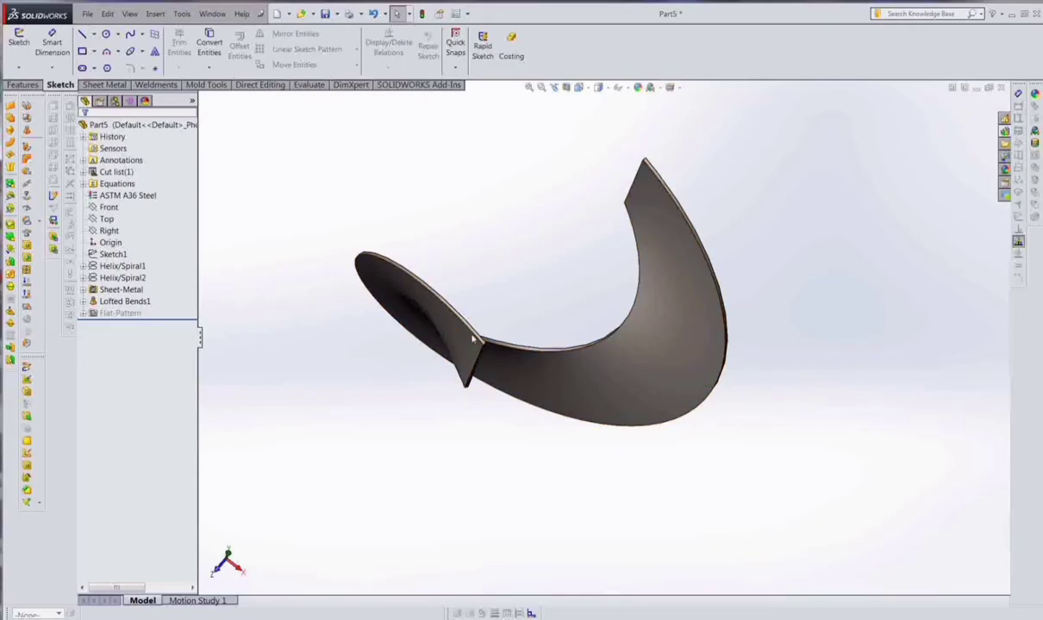
Create a new part and start a sketch on the Front plane
click(87, 14)
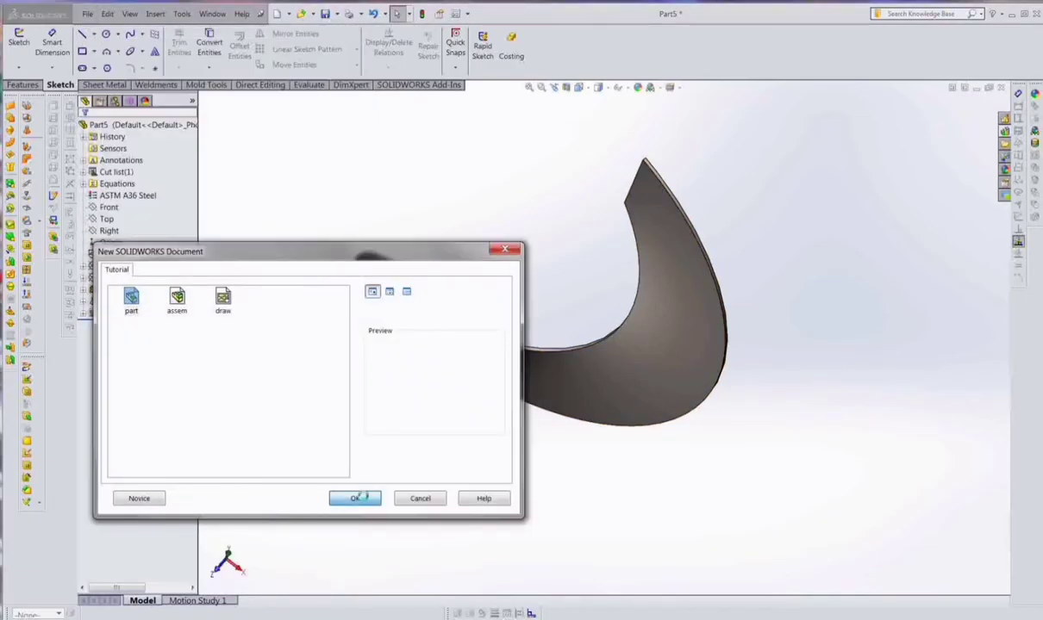
click(351, 494)
click(108, 184)
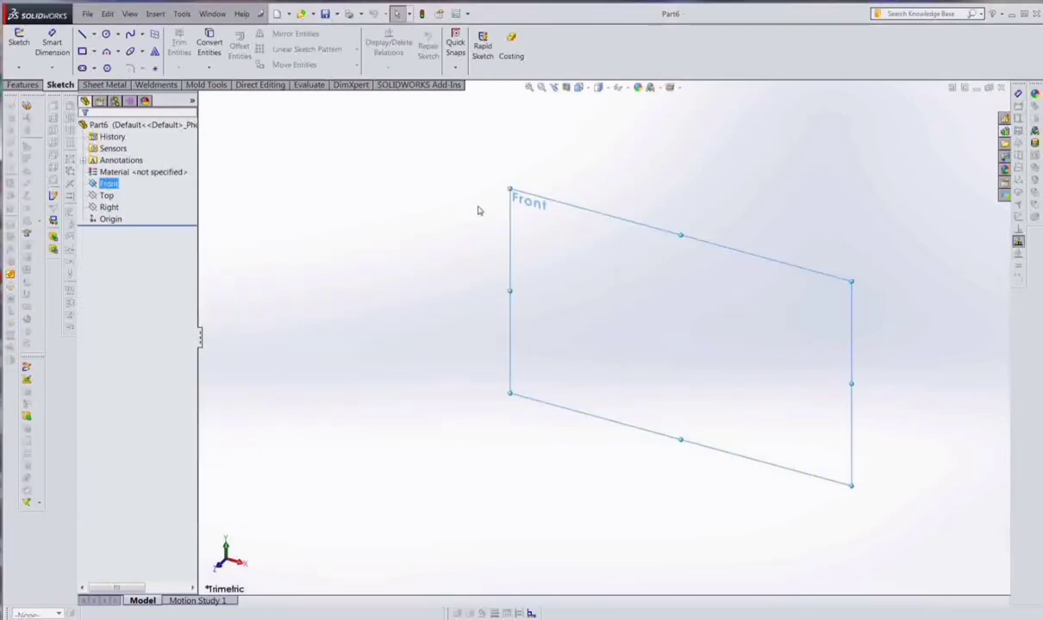
click(19, 38)
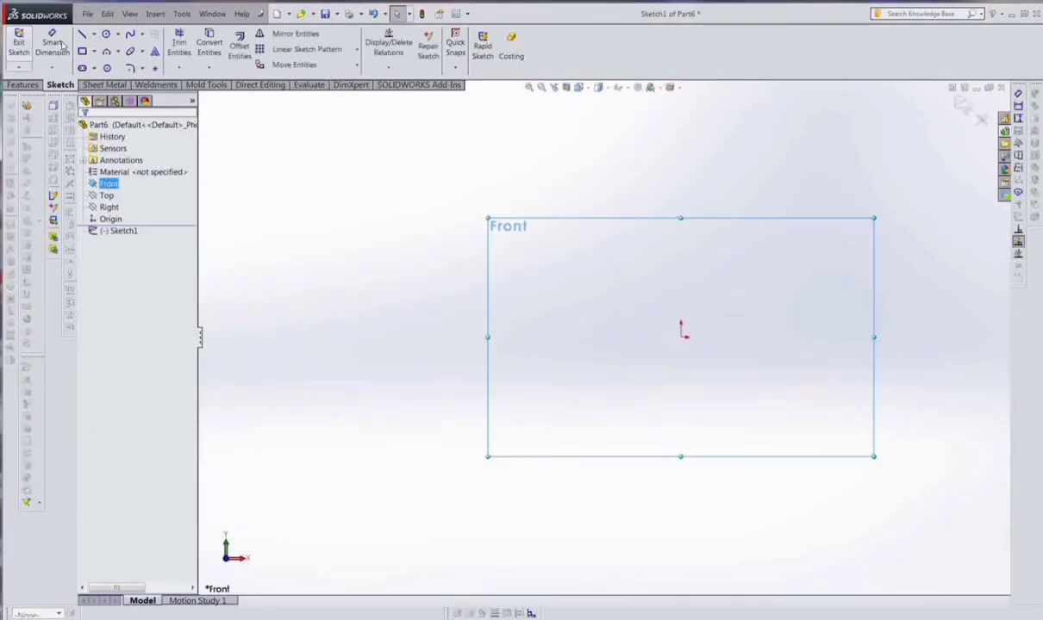
Draw a circle centred on the origin and dimension it 75 mm in diameter
click(106, 35)
click(681, 336)
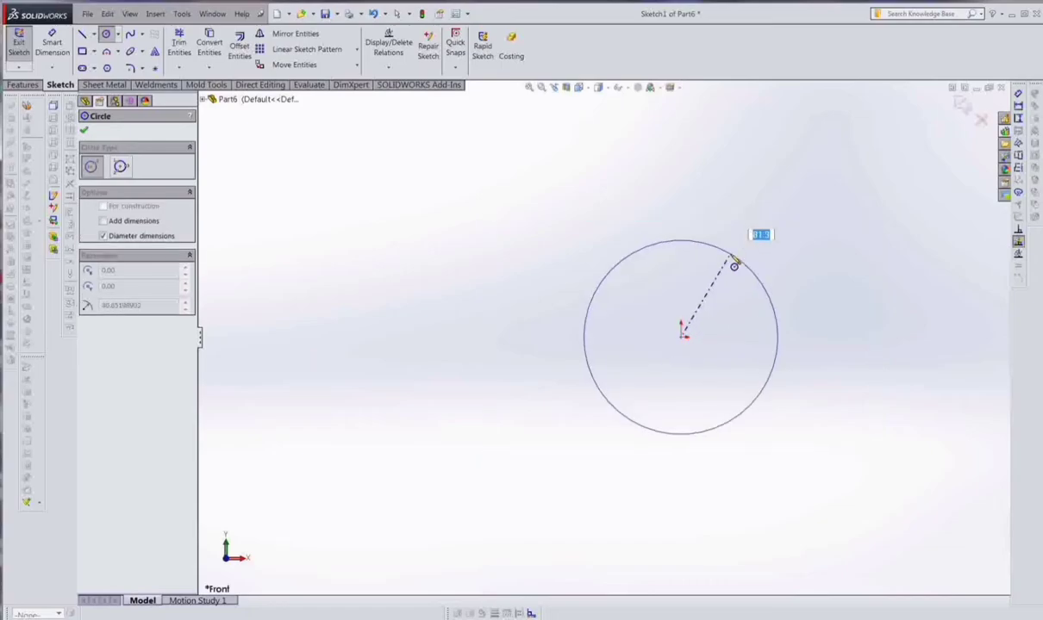
click(740, 261)
click(52, 43)
click(603, 279)
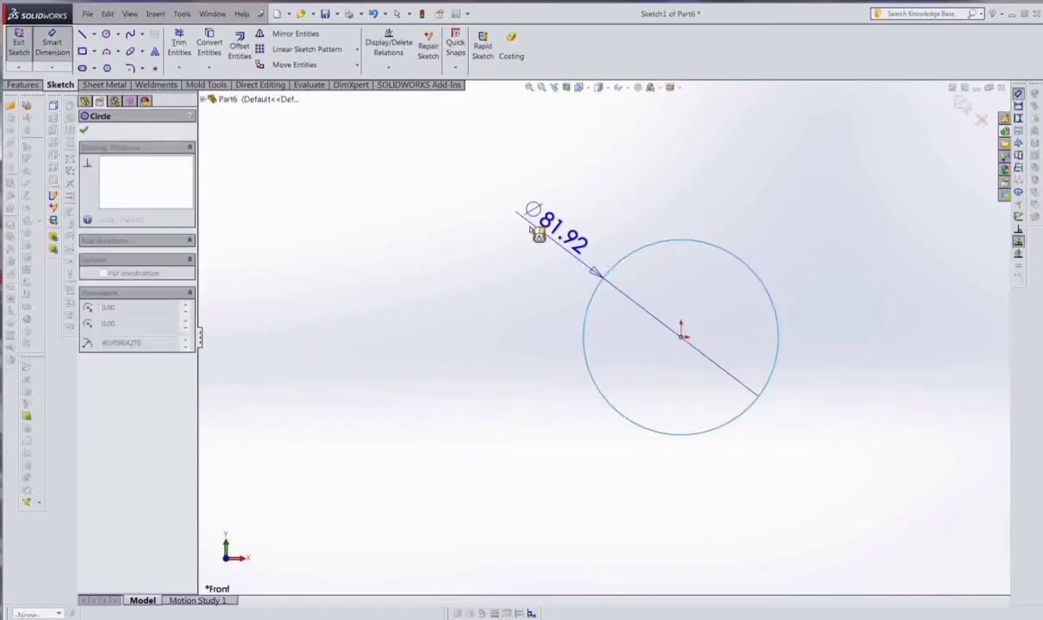
click(527, 226)
click(465, 213)
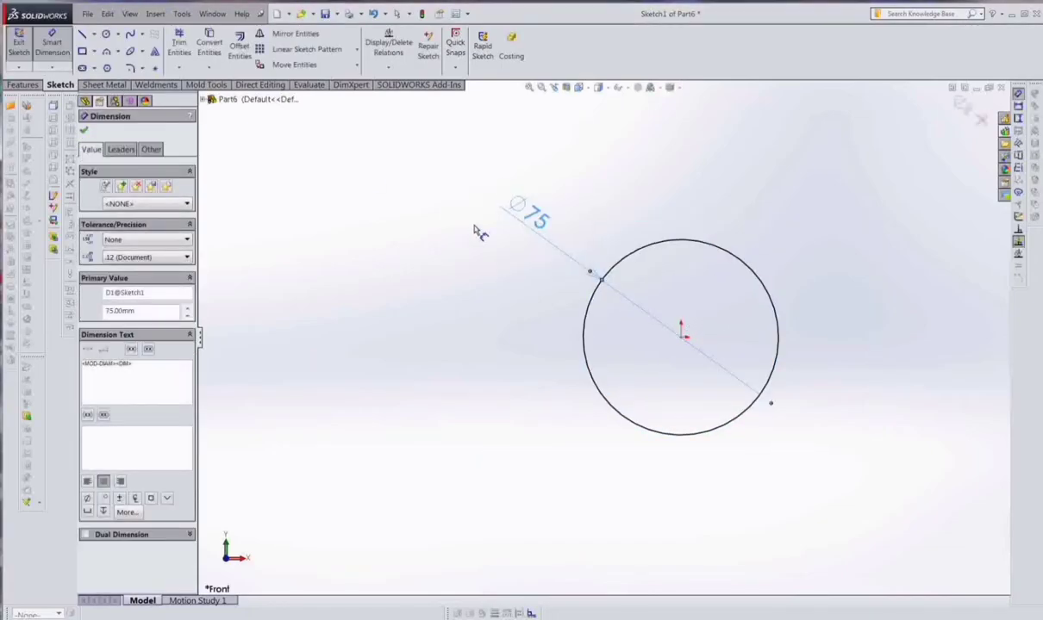
Add a second concentric circle at the origin, dimensioned 200 mm in diameter
click(106, 34)
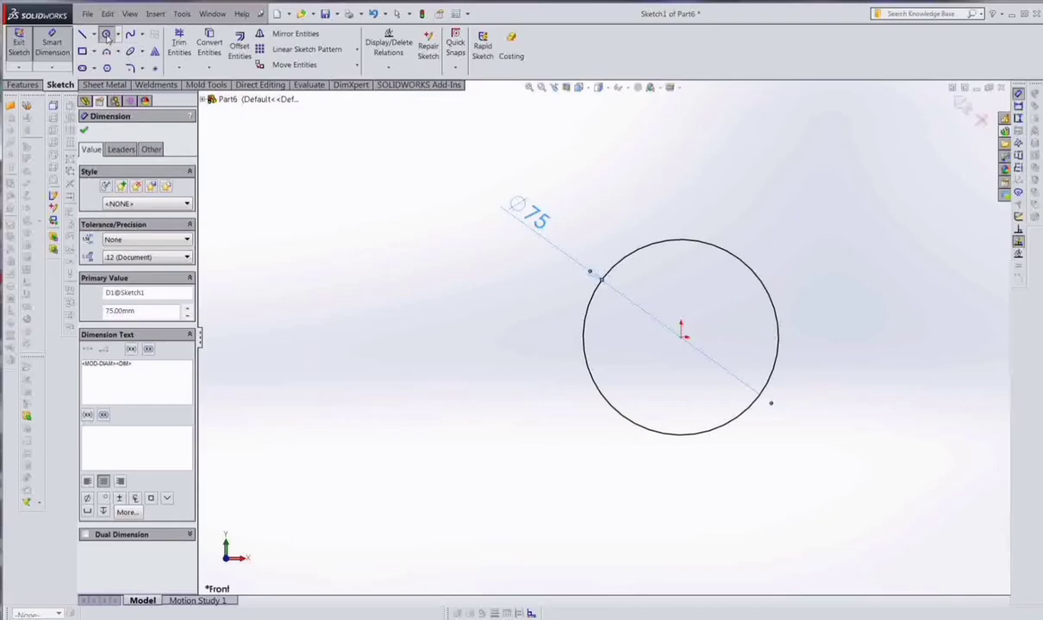
click(681, 335)
click(705, 145)
key(Escape)
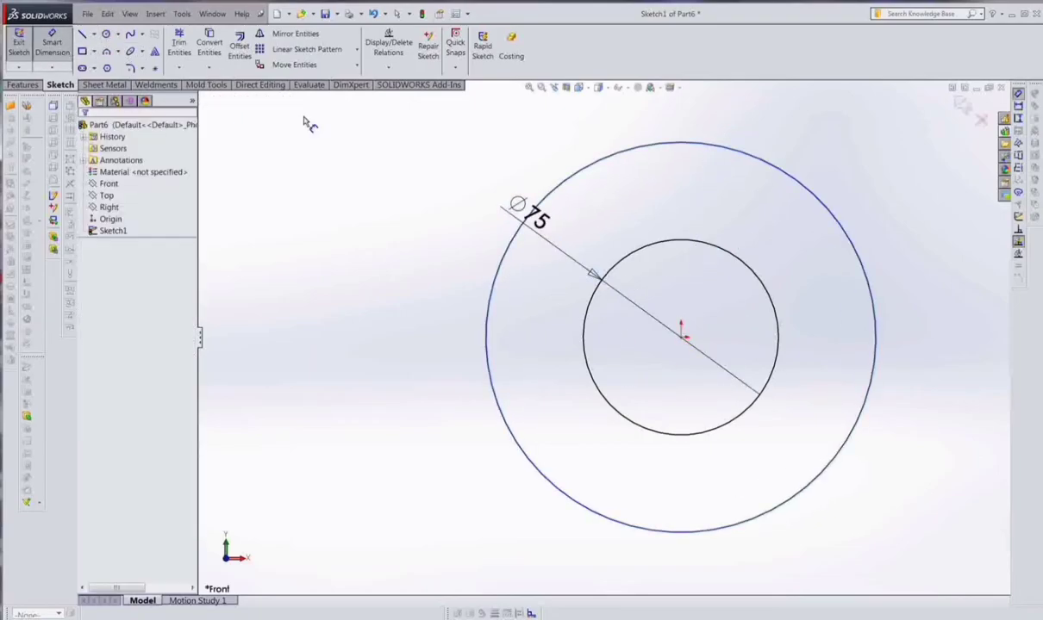
click(544, 183)
click(368, 170)
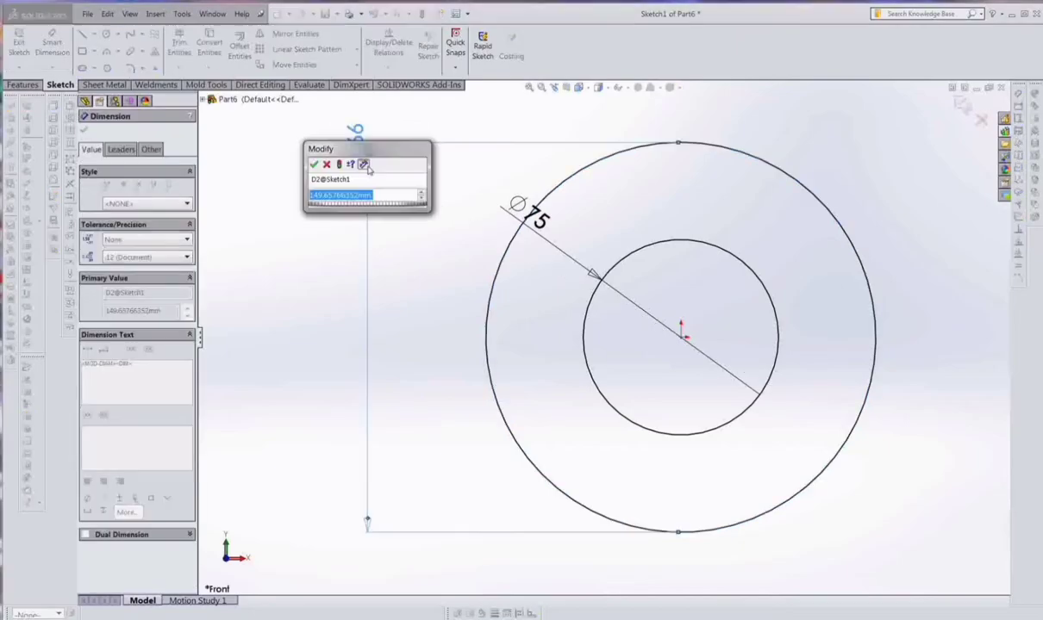
text(200)
key(Return)
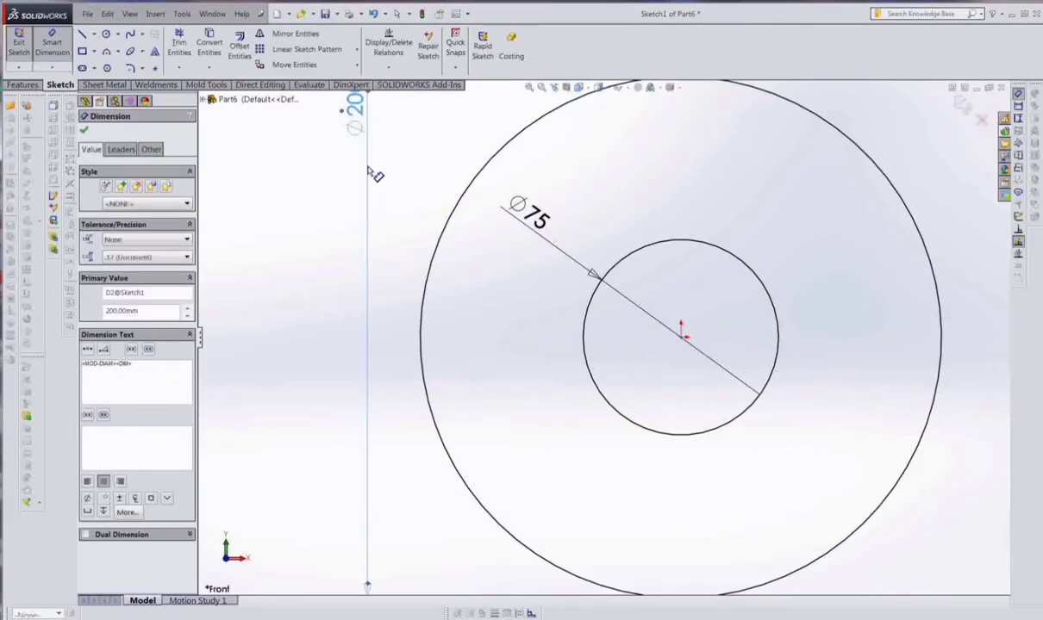
Fit both circles in the view and exit the finished sketch
key(f)
key(Escape)
key(ctrl+b)
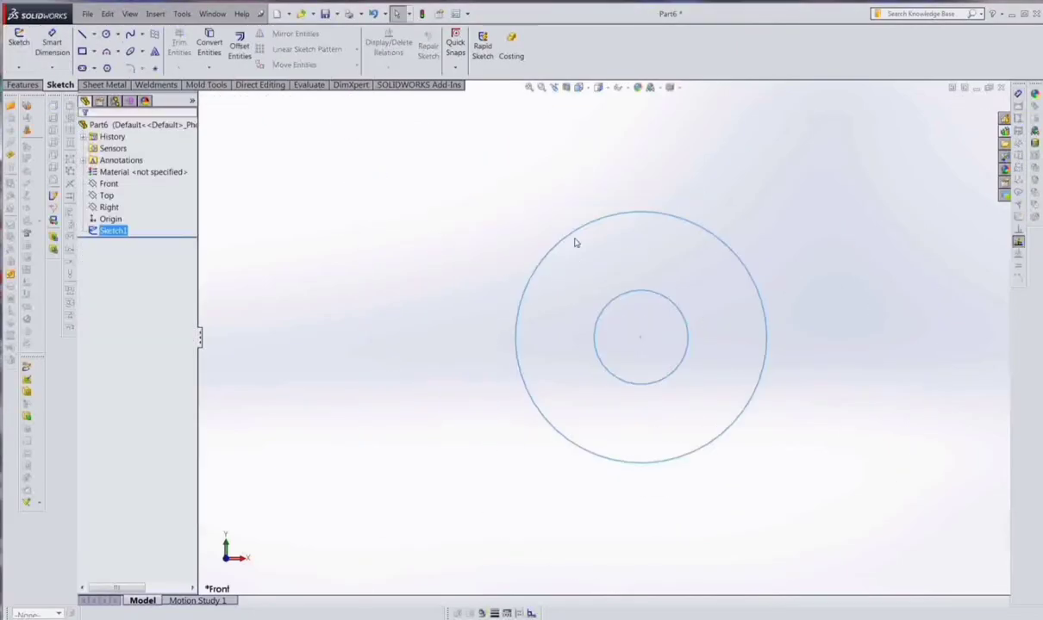
scroll(788, 297, down, 3)
scroll(647, 293, up, 3)
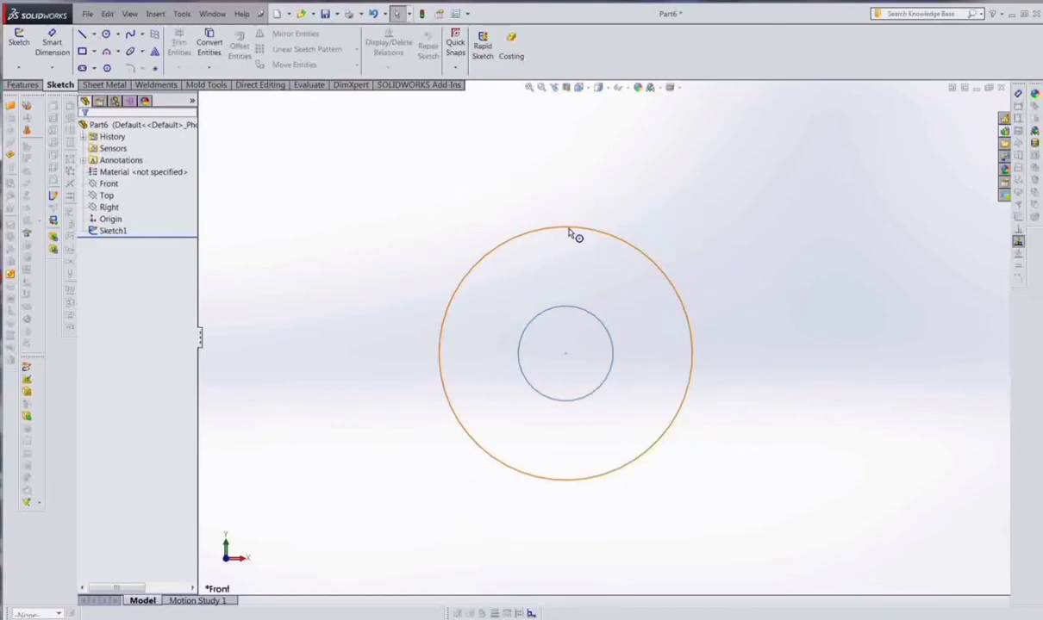
Start a helix on a new Front-plane sketch that reuses the 200 mm outer circle
click(155, 14)
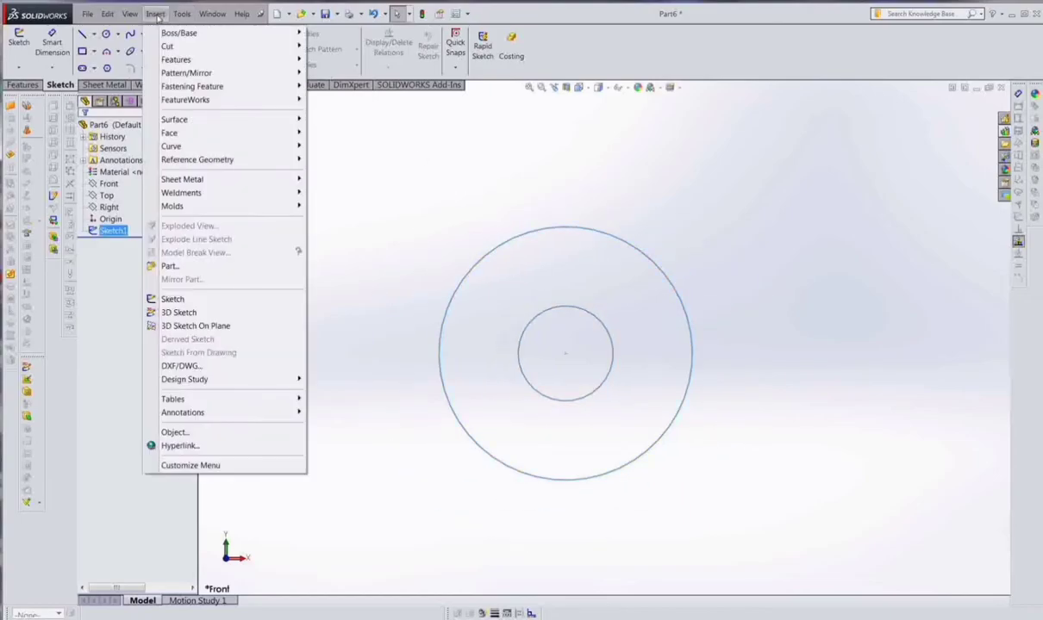
mouse_move(172, 146)
click(340, 215)
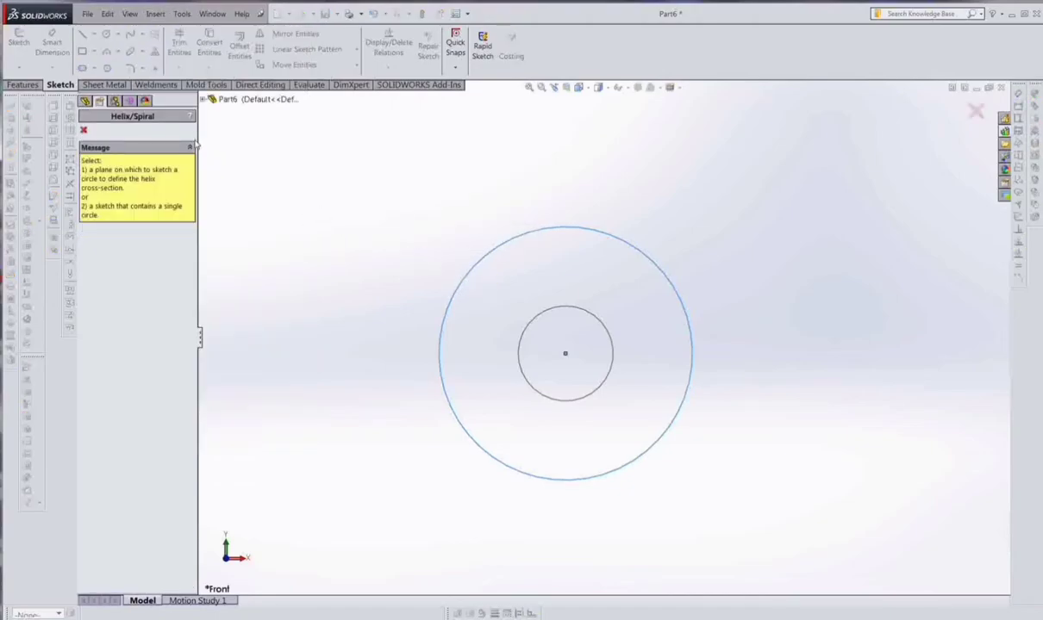
click(204, 100)
click(228, 156)
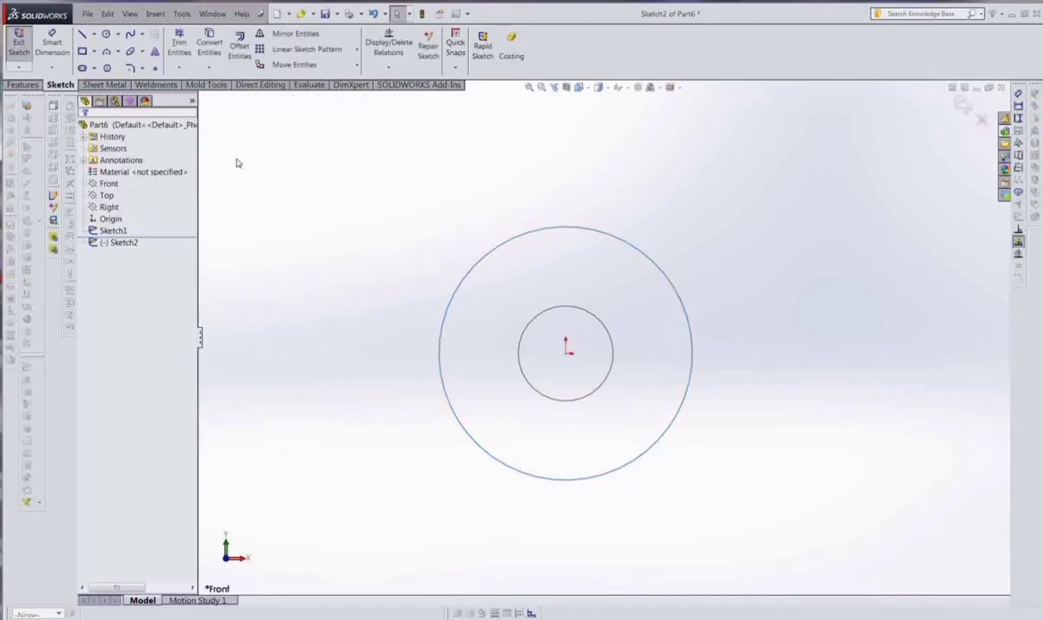
click(495, 252)
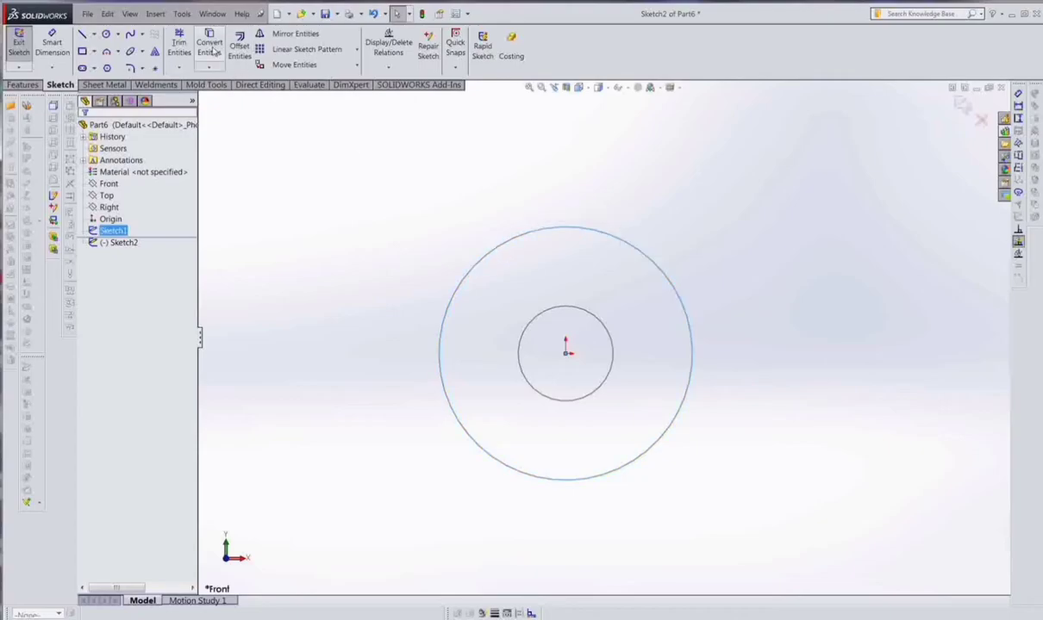
click(377, 187)
mouse_move(380, 212)
middle_down()
mouse_move(340, 263)
mouse_move(270, 193)
middle_up()
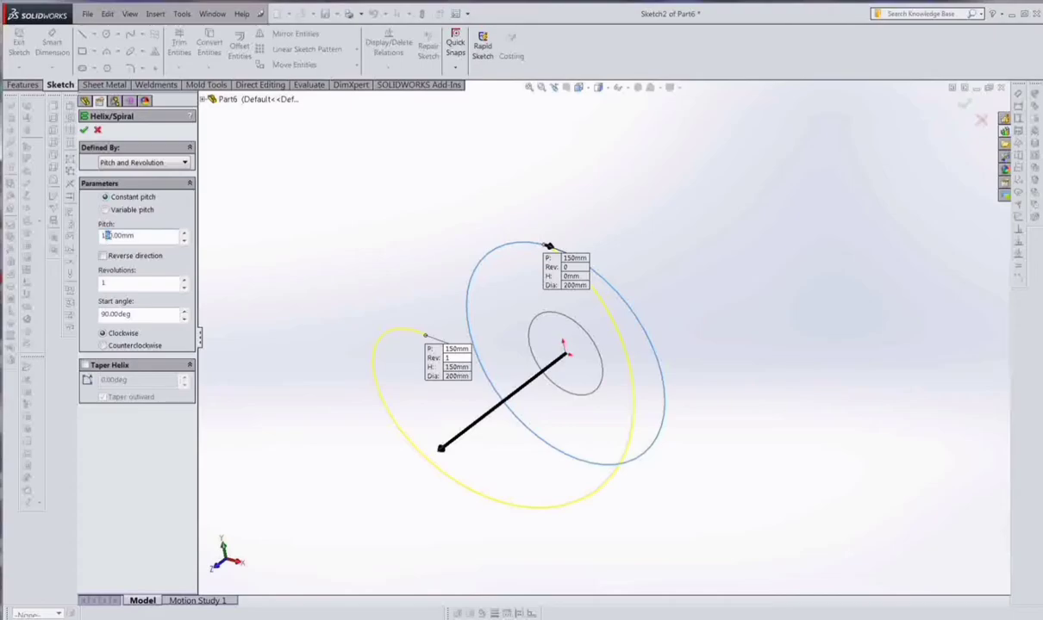
Set the helix pitch to 120 mm
drag(137, 237, 102, 240)
text(120)
click(108, 283)
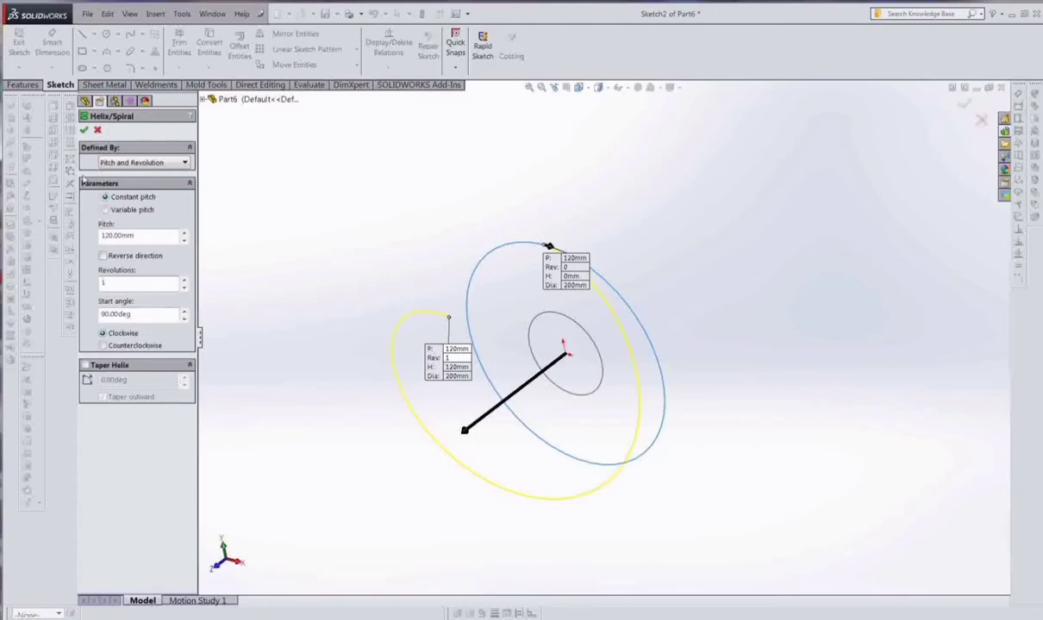
Confirm the outer helix and select the inner 75 mm circle
click(83, 131)
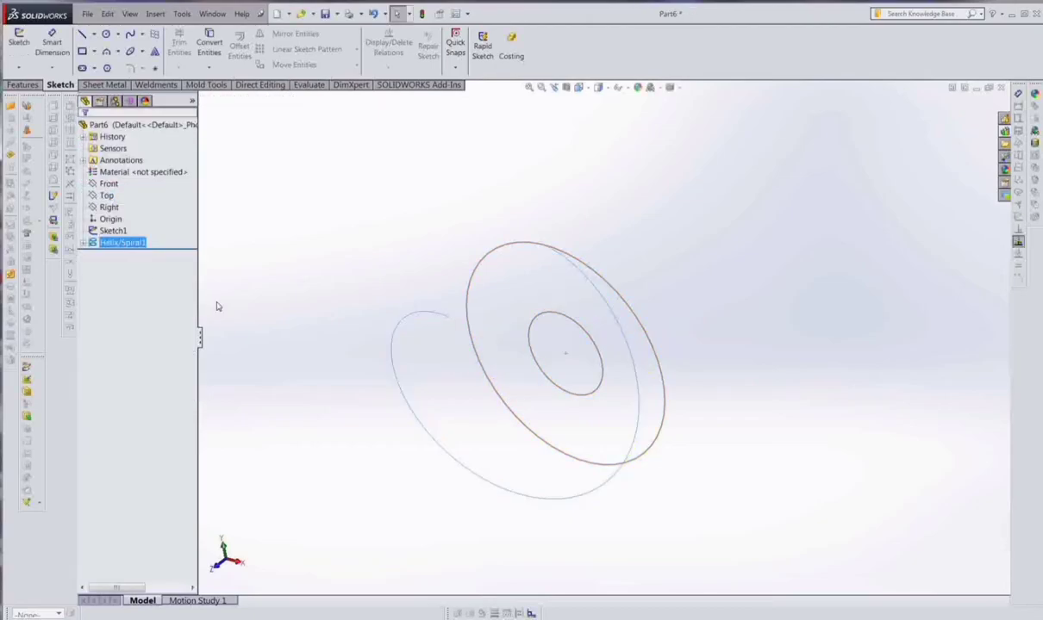
middle_drag(326, 345, 560, 383)
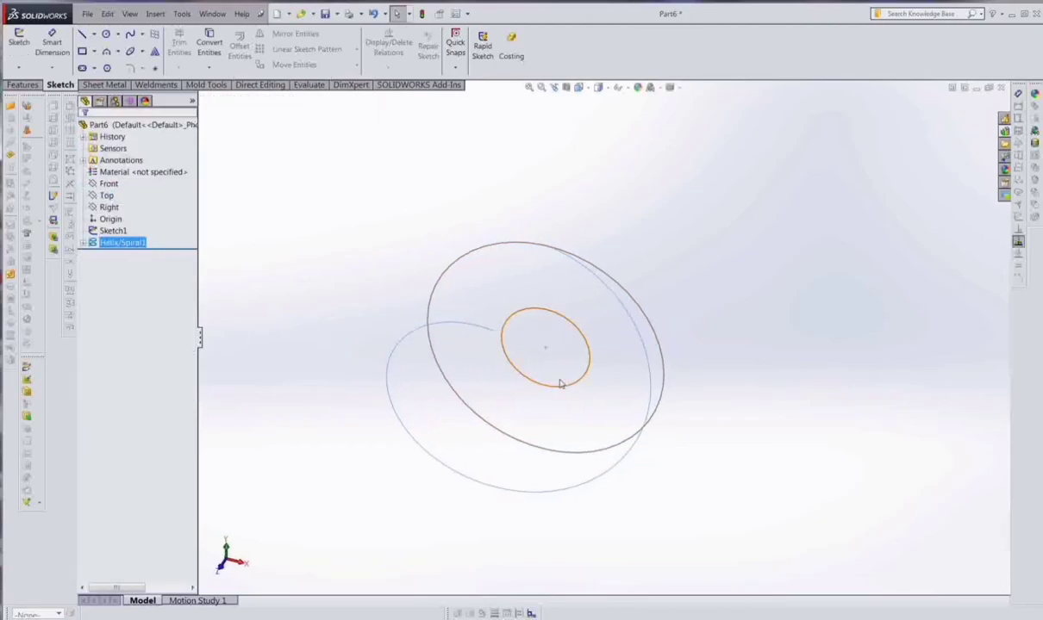
click(560, 321)
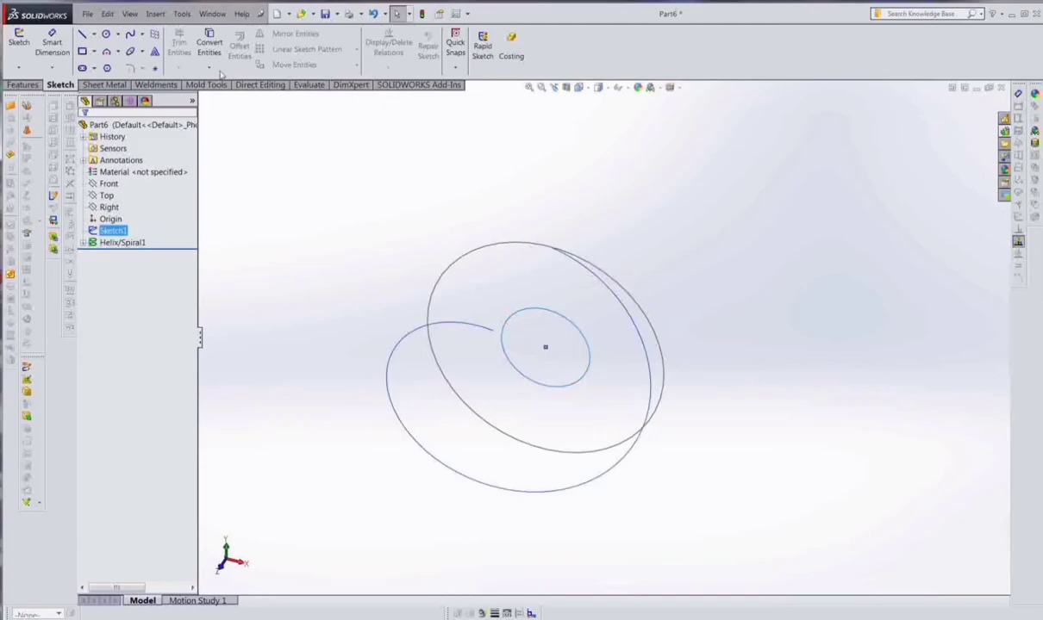
Build a 120 mm-pitch helix from the inner circle converted into a new Front-plane sketch
click(155, 16)
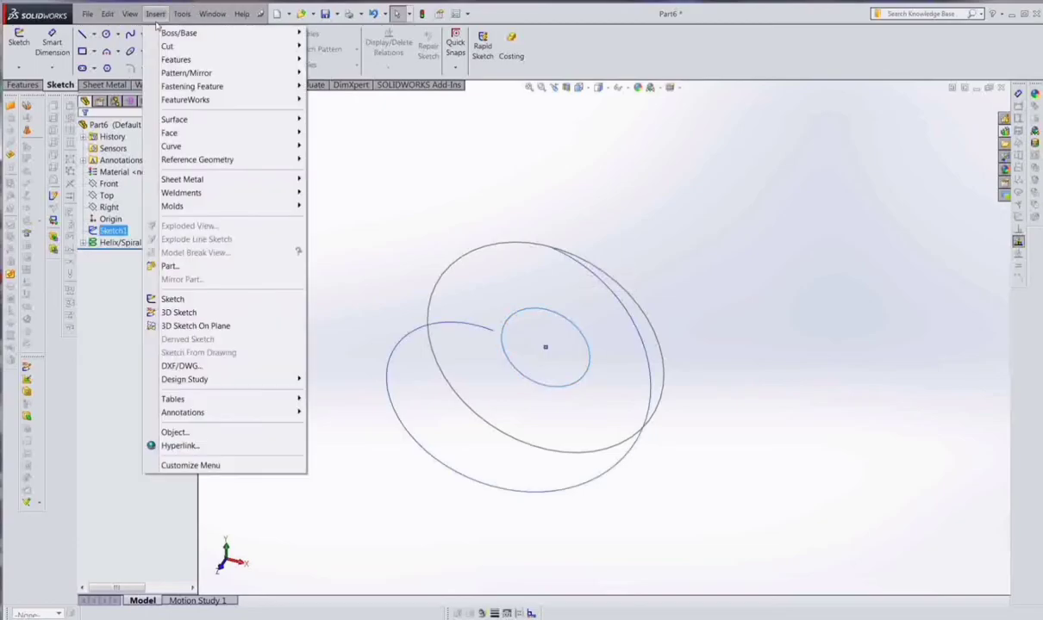
click(349, 221)
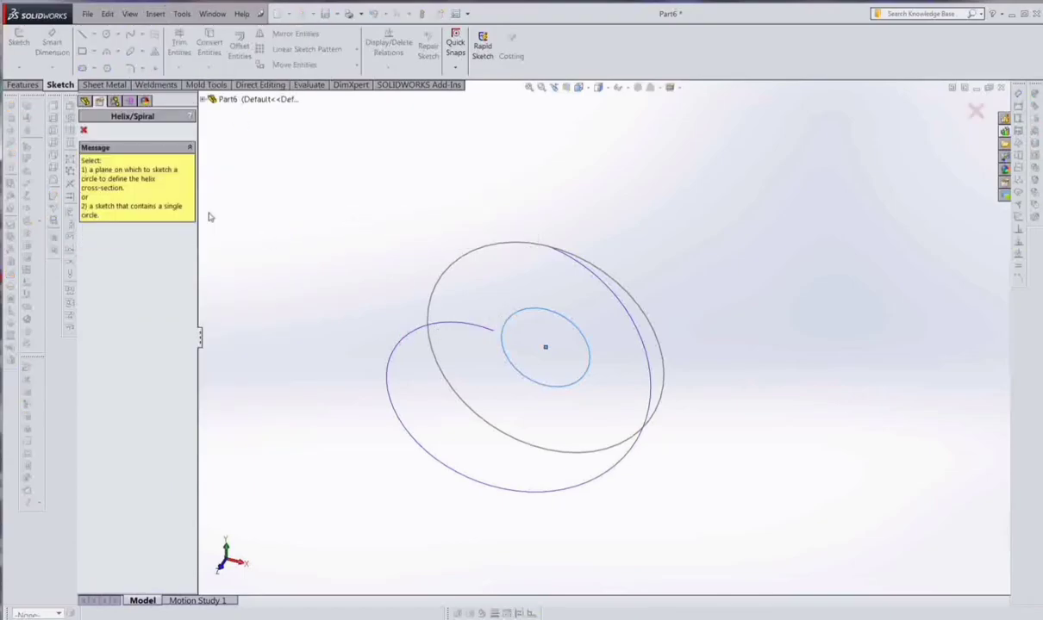
click(203, 99)
click(219, 147)
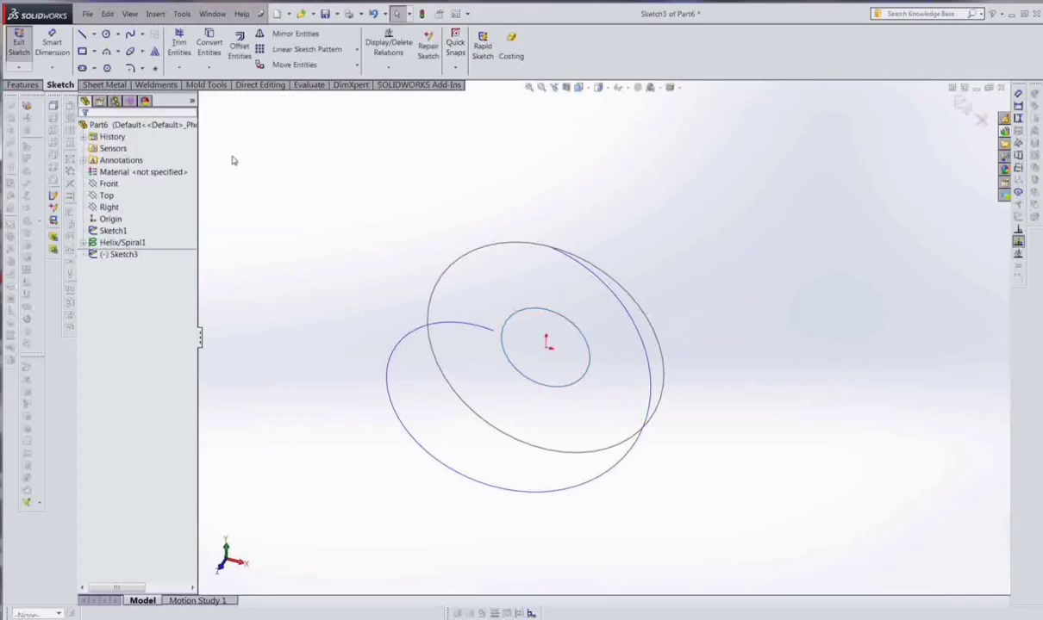
click(551, 310)
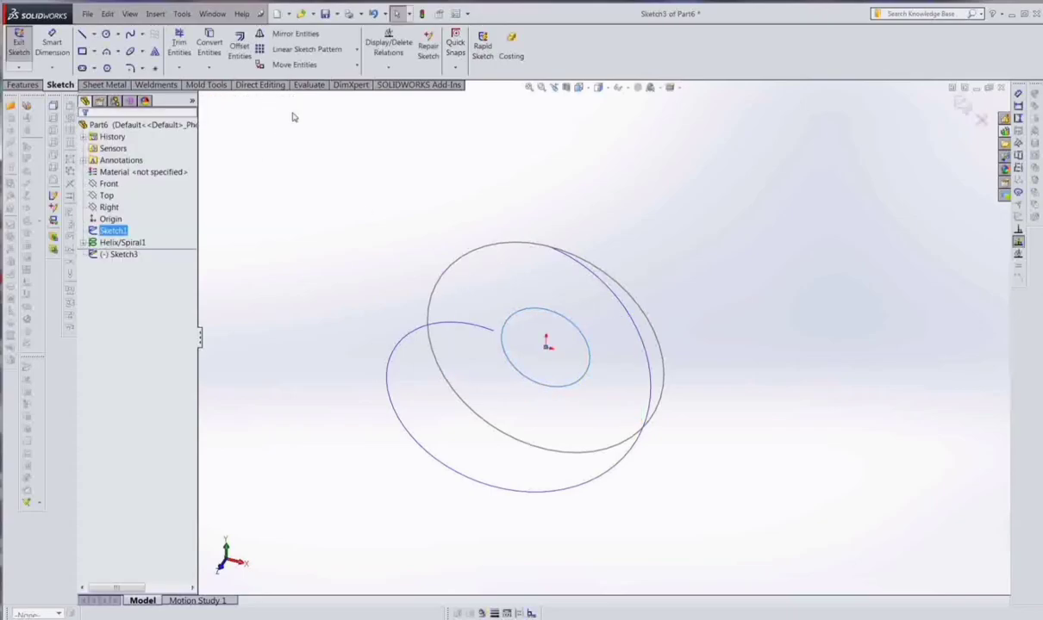
click(209, 43)
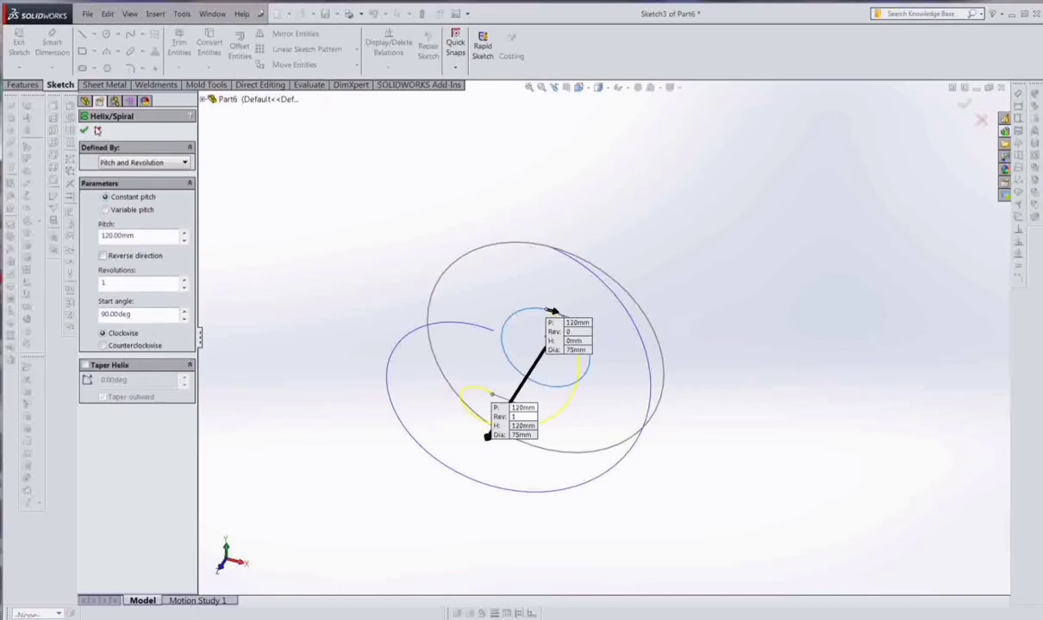
key(Return)
mouse_move(349, 318)
middle_down()
mouse_move(392, 239)
mouse_move(380, 305)
mouse_move(329, 349)
middle_up()
Convert the first helix into a new 3D sketch, 3DSketch1
click(684, 386)
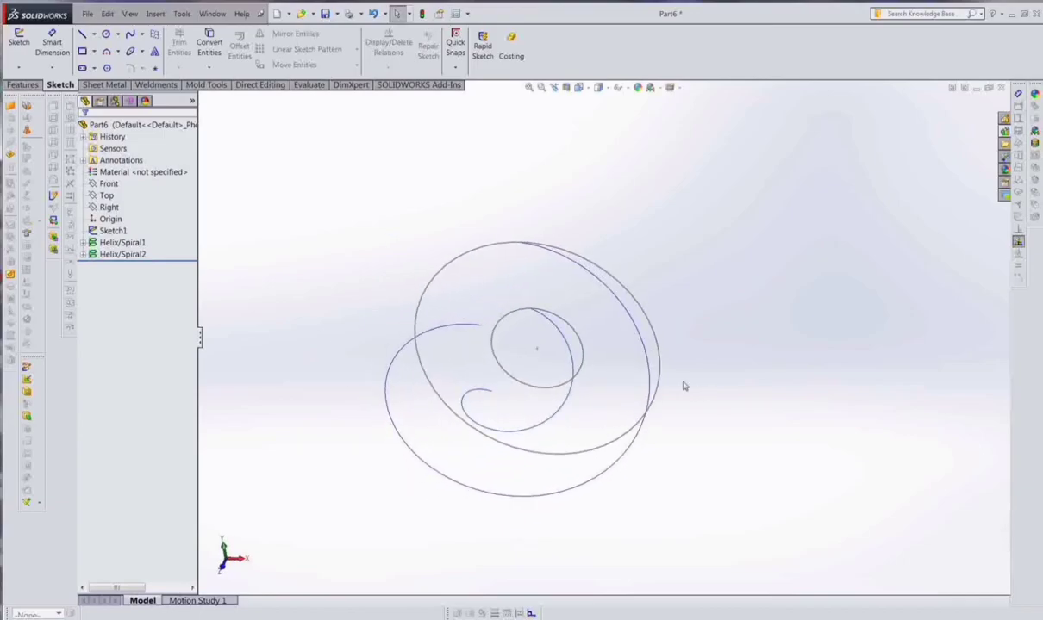
click(628, 318)
click(20, 68)
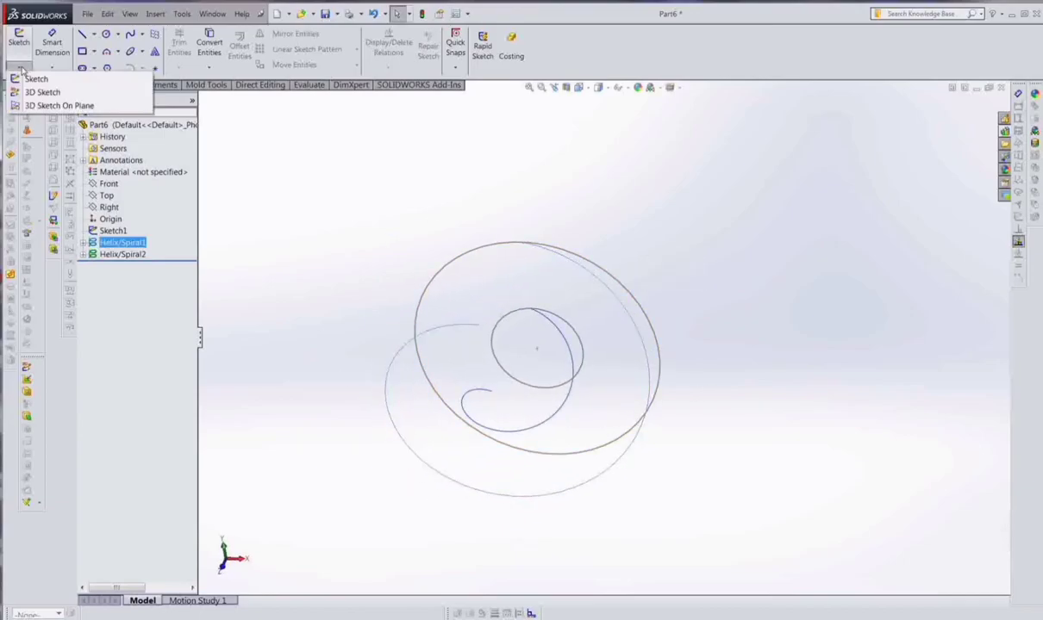
click(43, 91)
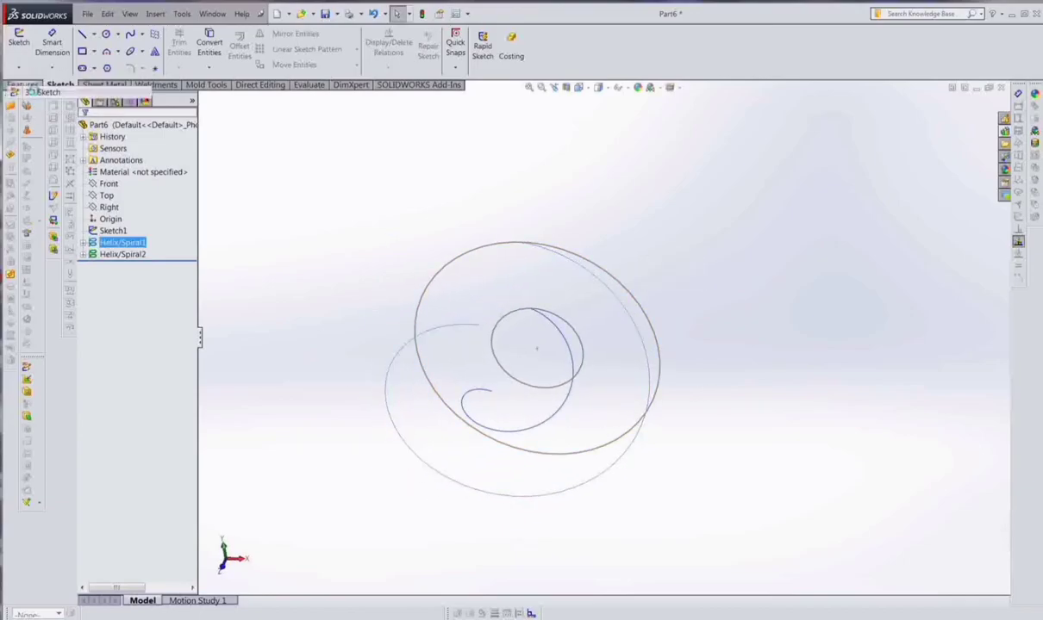
click(209, 43)
click(961, 105)
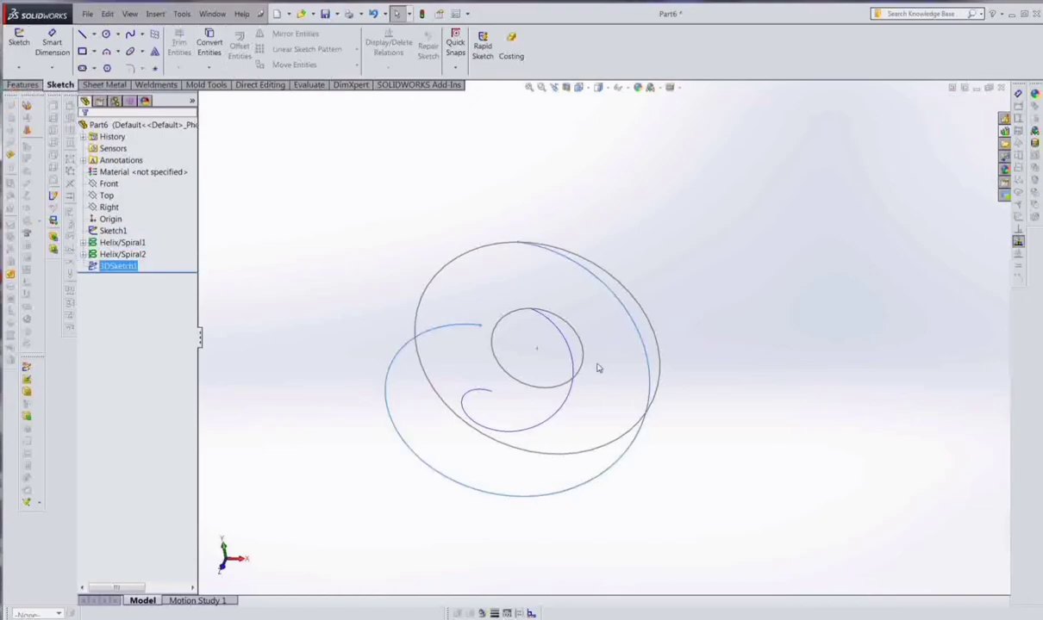
Convert the second helix into another 3D sketch, 3DSketch2
click(541, 345)
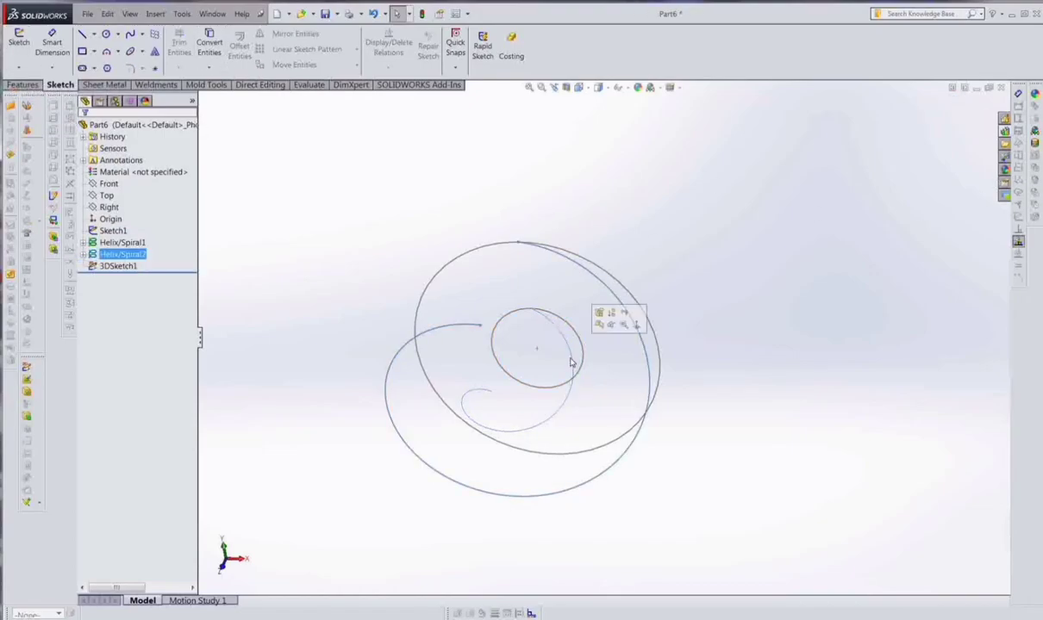
click(18, 66)
click(38, 91)
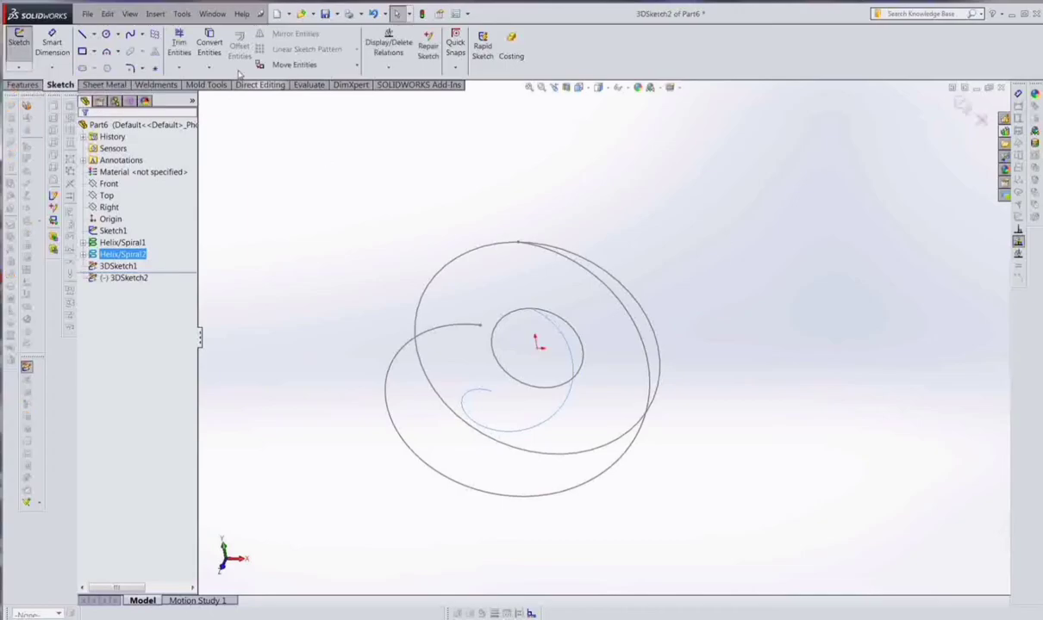
click(210, 43)
click(961, 104)
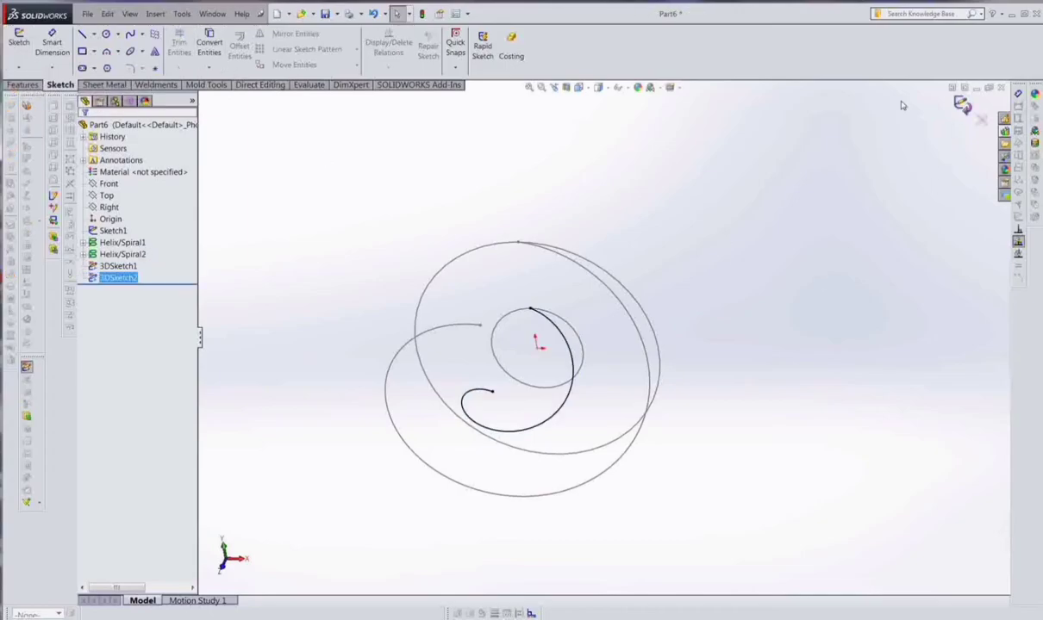
mouse_move(749, 383)
middle_down()
mouse_move(758, 379)
mouse_move(738, 426)
middle_up()
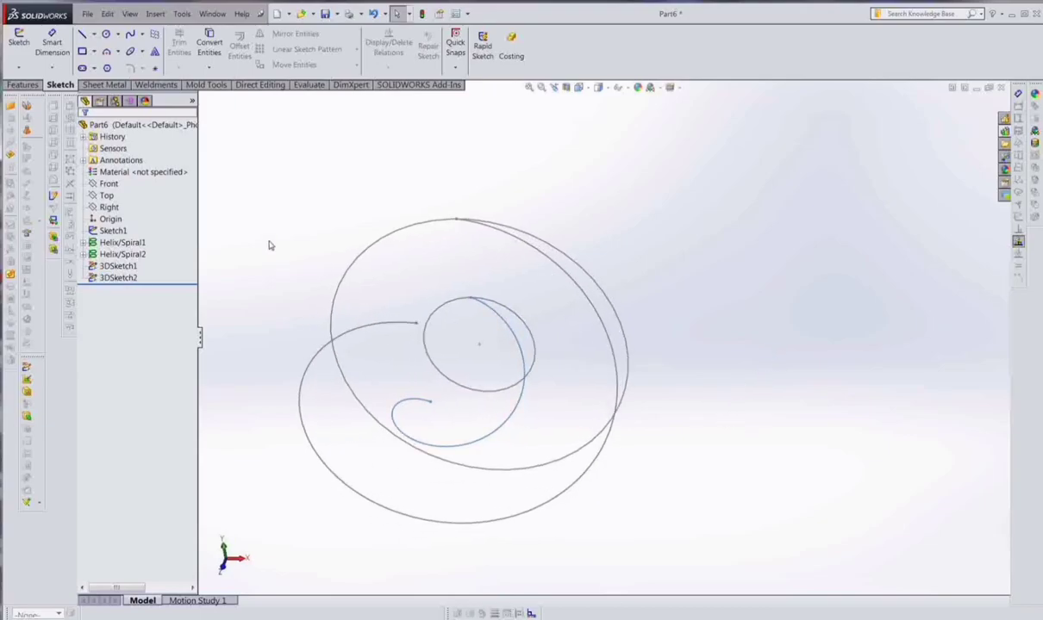
Start Lofted Bends using 3DSketch1 and 3DSketch2 as the profiles
click(27, 133)
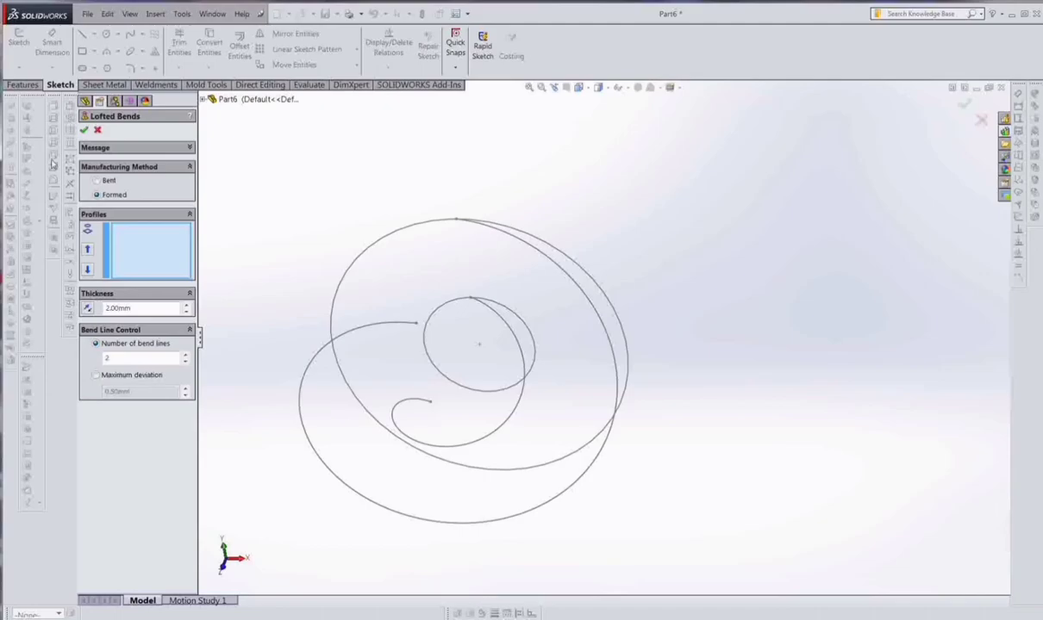
click(318, 356)
click(403, 404)
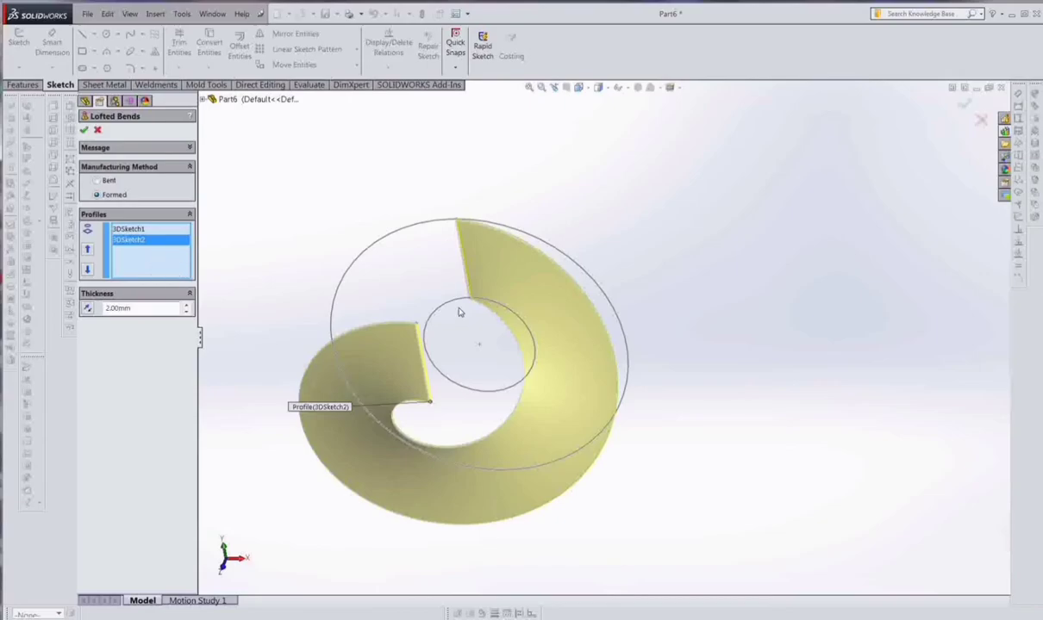
middle_drag(448, 209, 362, 236)
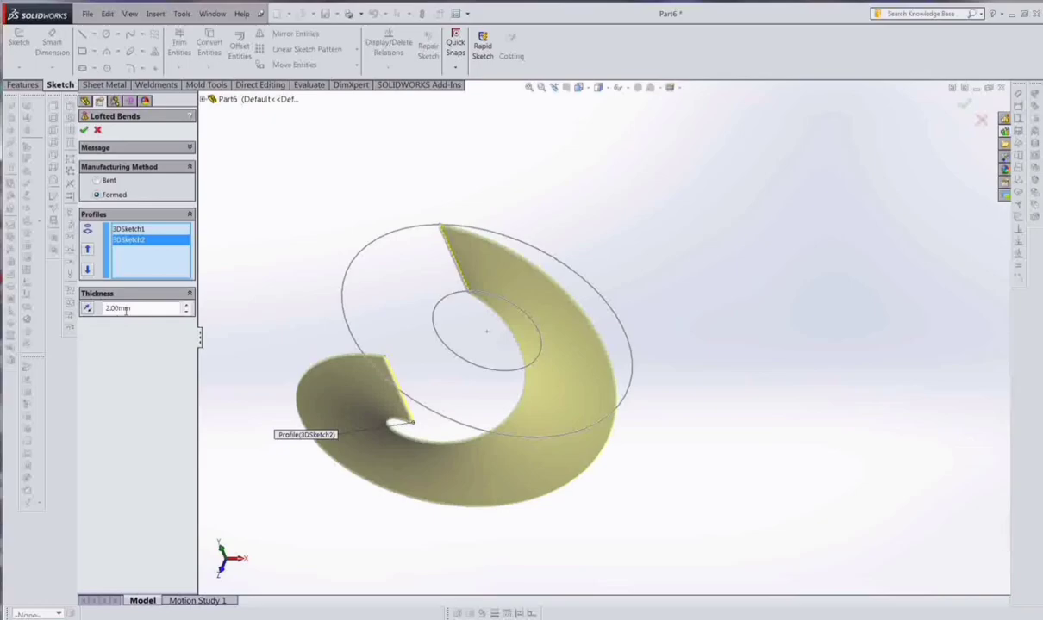
Change the sheet thickness value and inspect the resulting formed flight
drag(129, 309, 107, 308)
text(5)
key(Return)
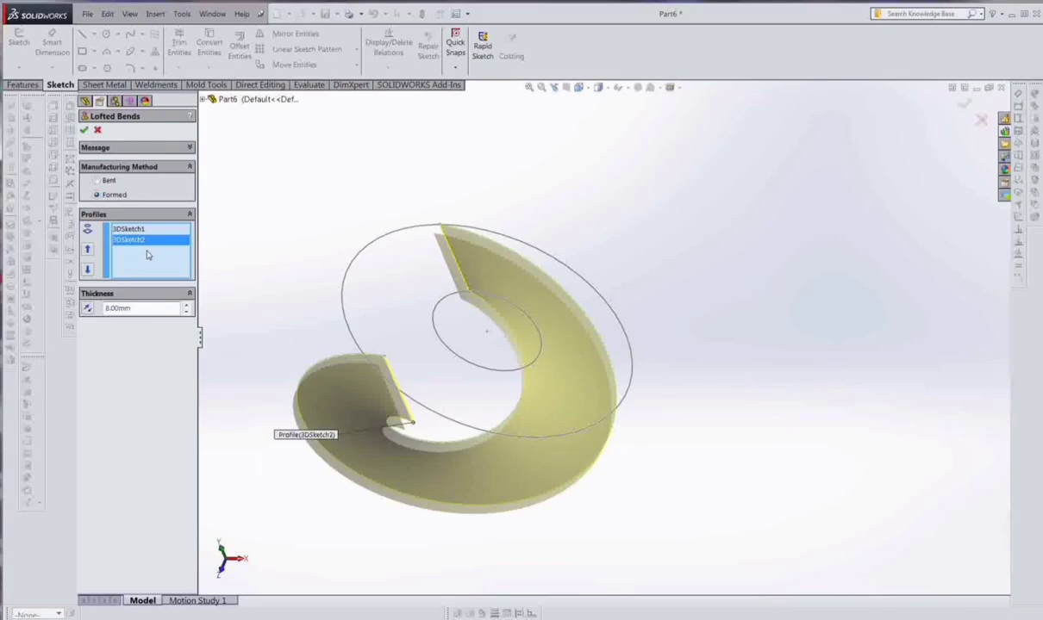
middle_drag(252, 255, 258, 298)
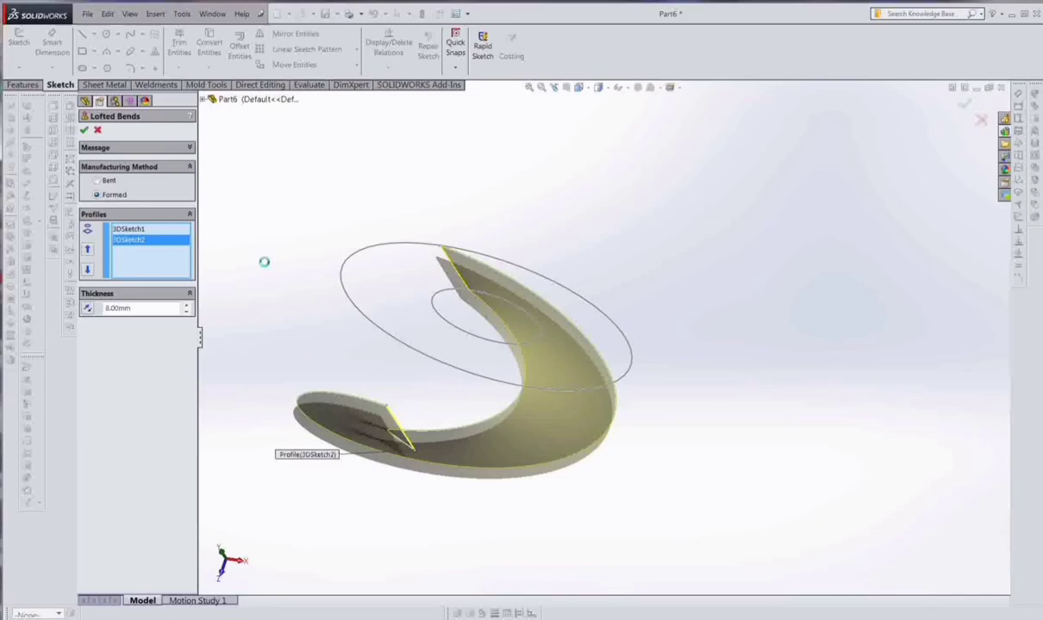
mouse_move(293, 314)
middle_down()
mouse_move(296, 328)
mouse_move(375, 253)
mouse_move(263, 322)
mouse_move(310, 366)
mouse_move(385, 273)
mouse_move(395, 221)
mouse_move(366, 310)
middle_up()
Hide Sketch1 and both helix curves
mouse_move(477, 437)
middle_down()
mouse_move(570, 435)
mouse_move(535, 399)
middle_up()
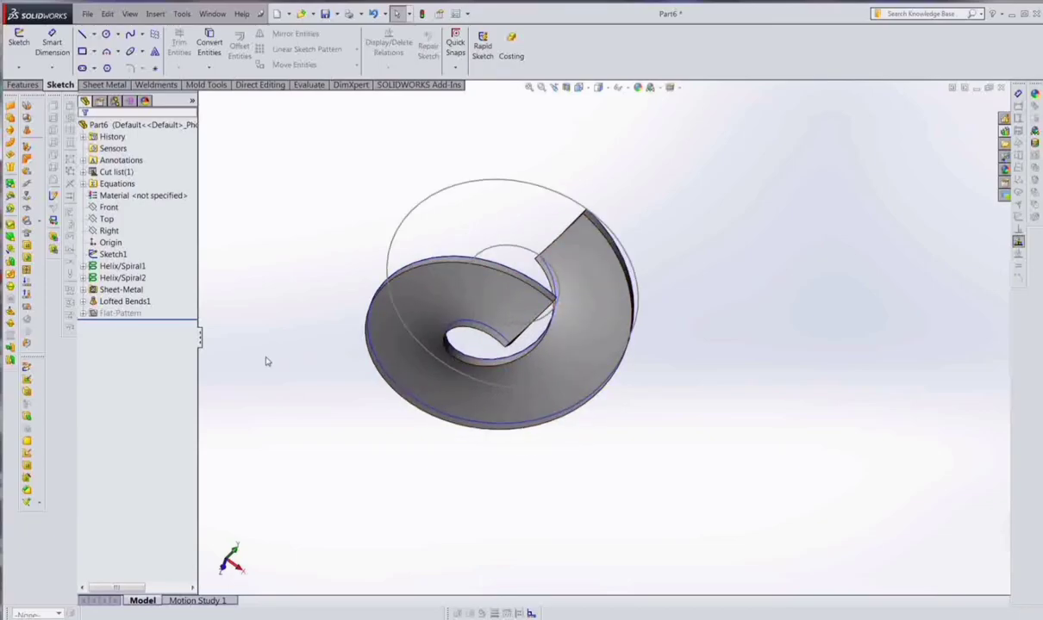
right_click(111, 254)
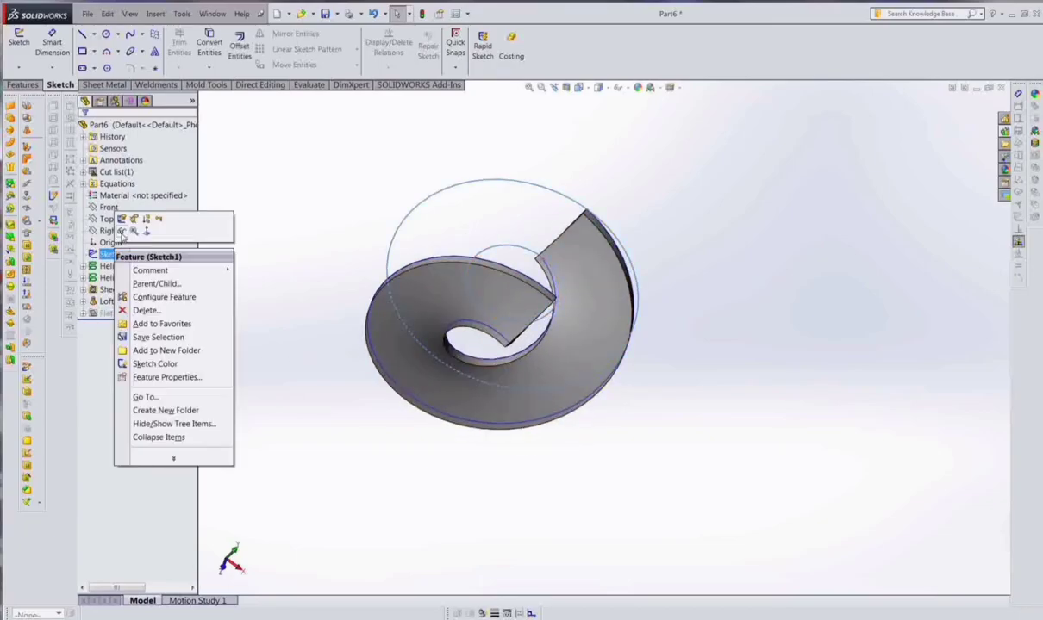
right_click(119, 266)
key(Escape)
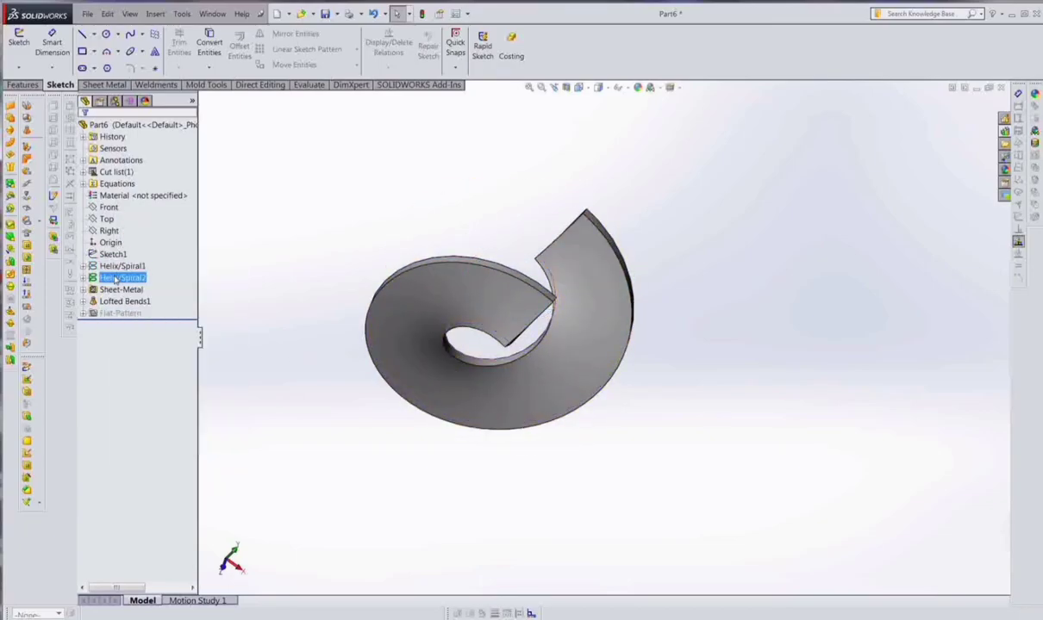
right_click(119, 267)
key(Escape)
Assign ASTM A36 Steel as the part's material
click(154, 197)
right_click(154, 197)
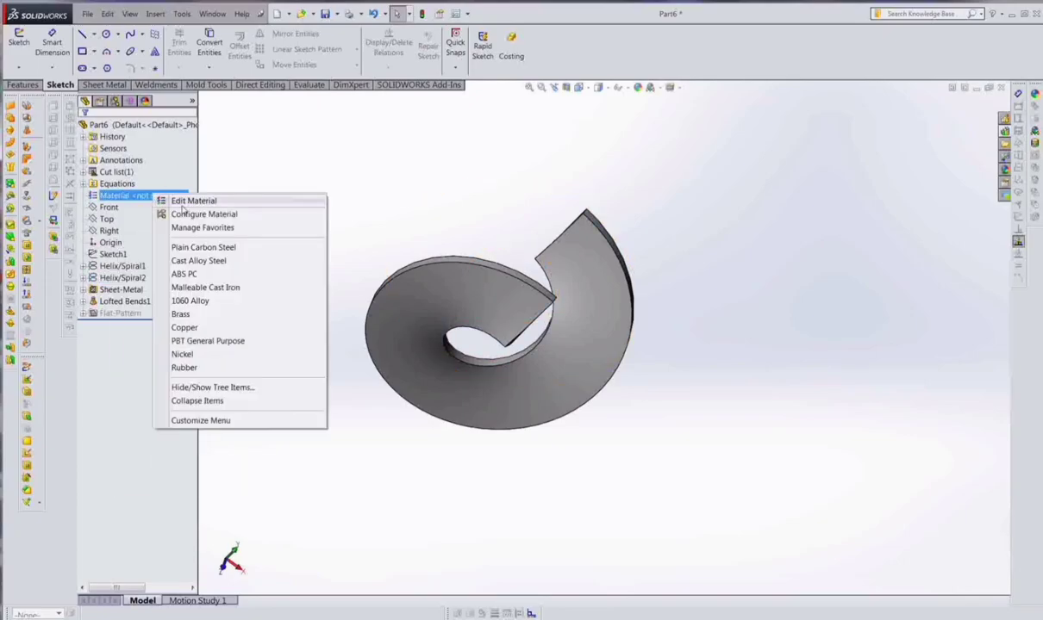
click(241, 200)
click(313, 405)
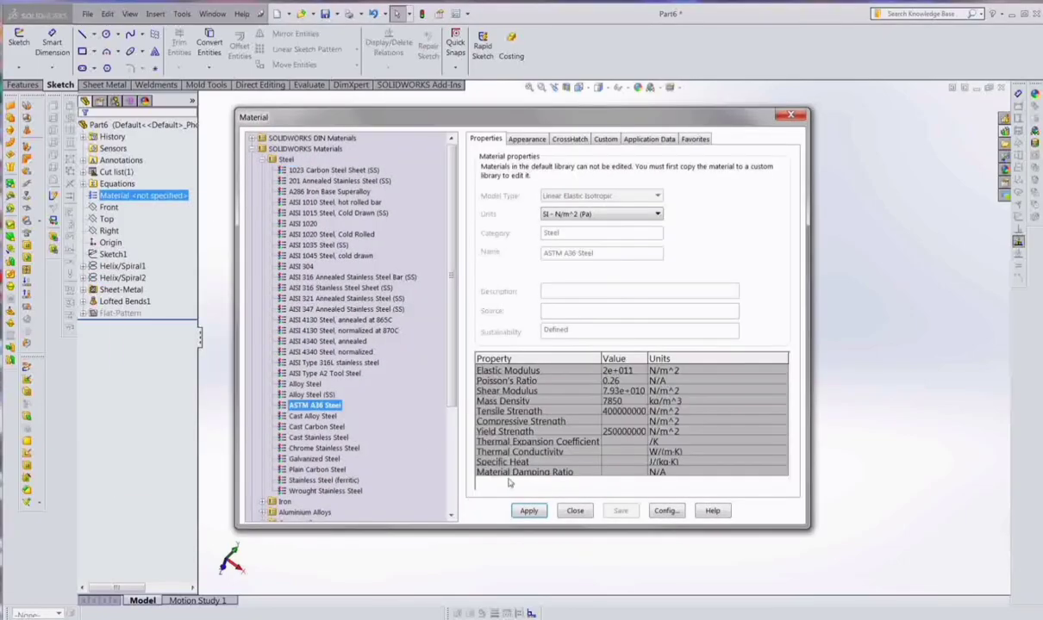
click(528, 511)
click(575, 511)
mouse_move(372, 397)
middle_down()
mouse_move(565, 462)
mouse_move(424, 289)
mouse_move(326, 466)
mouse_move(511, 568)
mouse_move(318, 326)
mouse_move(376, 352)
mouse_move(295, 412)
mouse_move(264, 401)
middle_up()
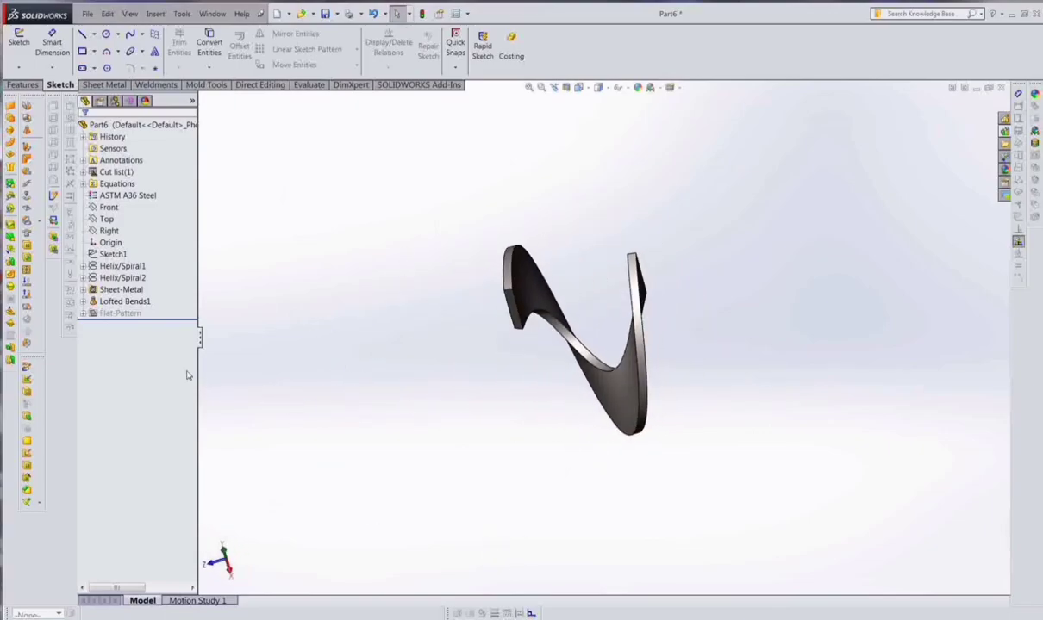
mouse_move(527, 341)
middle_down()
mouse_move(476, 390)
mouse_move(612, 438)
mouse_move(577, 472)
mouse_move(565, 419)
mouse_move(624, 415)
mouse_move(603, 427)
mouse_move(617, 433)
mouse_move(642, 421)
mouse_move(595, 427)
middle_up()
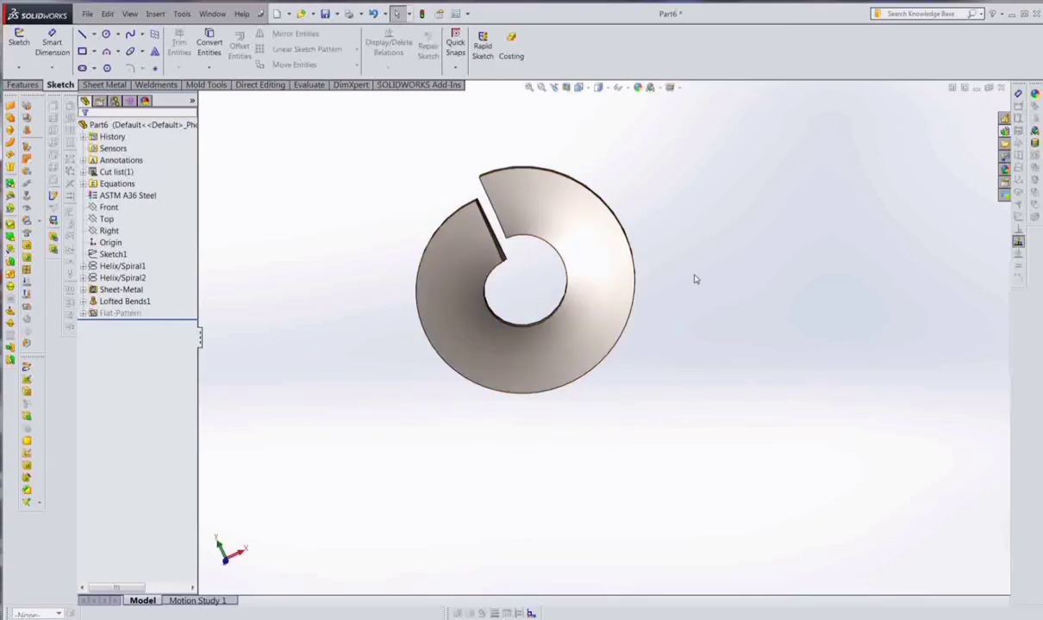
mouse_move(694, 278)
middle_down()
mouse_move(630, 409)
mouse_move(517, 458)
mouse_move(322, 460)
mouse_move(409, 240)
mouse_move(559, 326)
mouse_move(459, 293)
mouse_move(458, 352)
mouse_move(494, 323)
mouse_move(475, 286)
mouse_move(601, 377)
middle_up()
scroll(516, 286, up, 1)
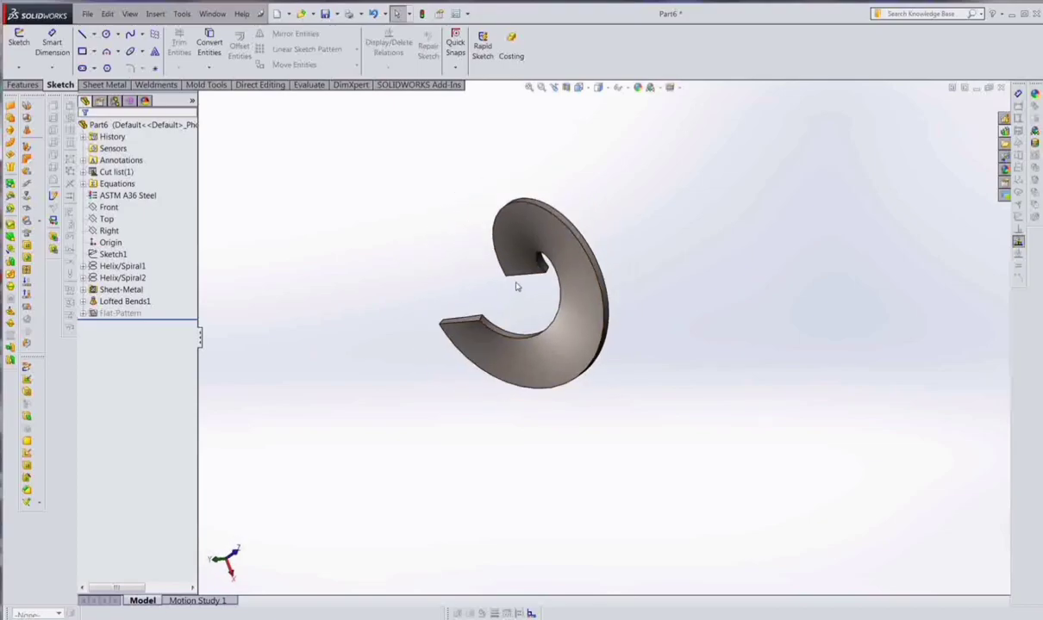
scroll(516, 287, down, 3)
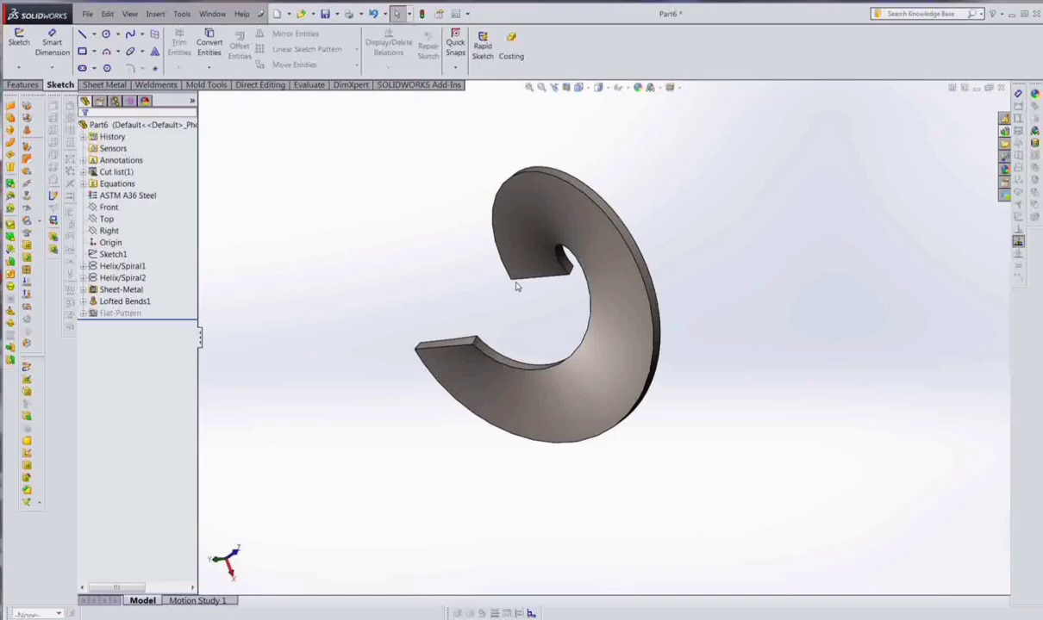